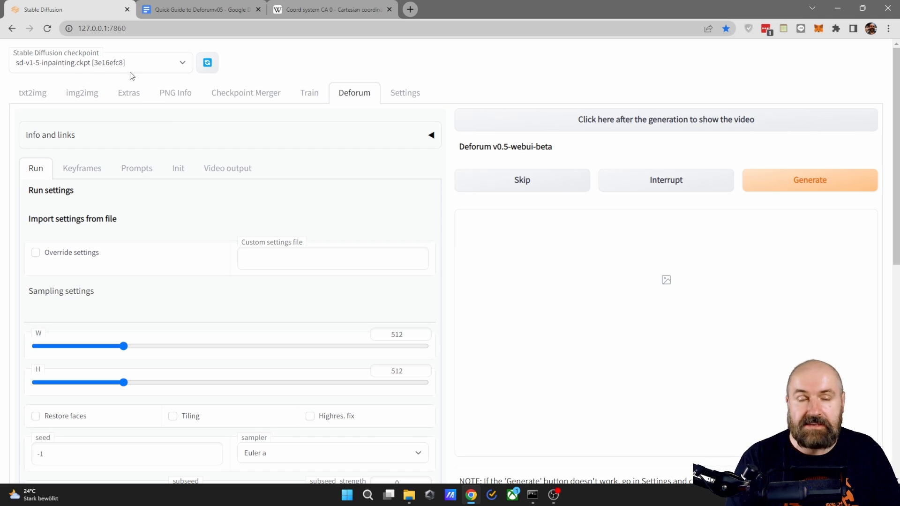
# - Review the available Stable Diffusion checkpoints and the Deforum info and links section, including the official Discord entry
pyautogui.click(90, 64)
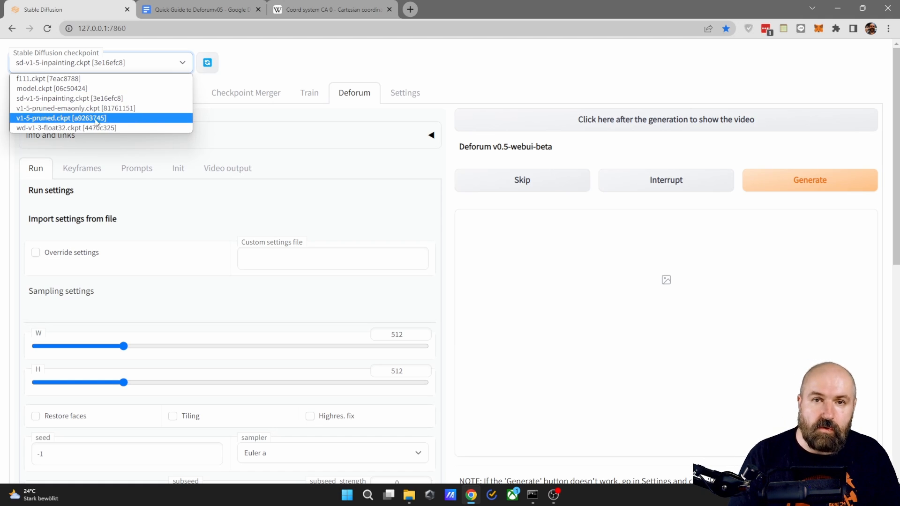
pyautogui.click(472, 68)
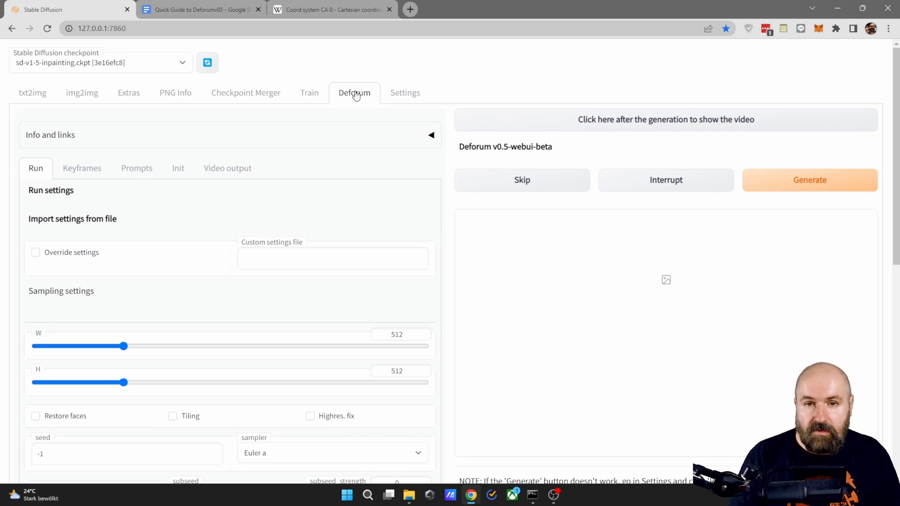
pyautogui.click(51, 140)
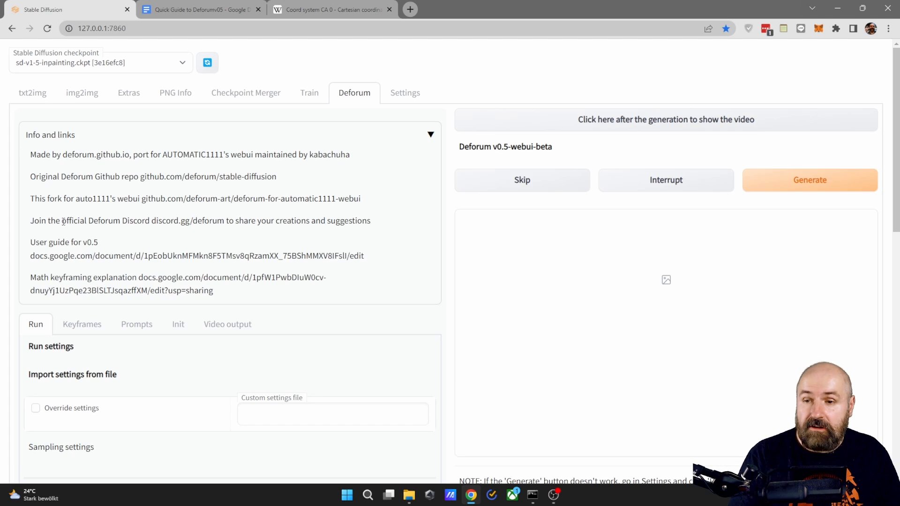
pyautogui.moveTo(63, 221); pyautogui.dragTo(150, 223)
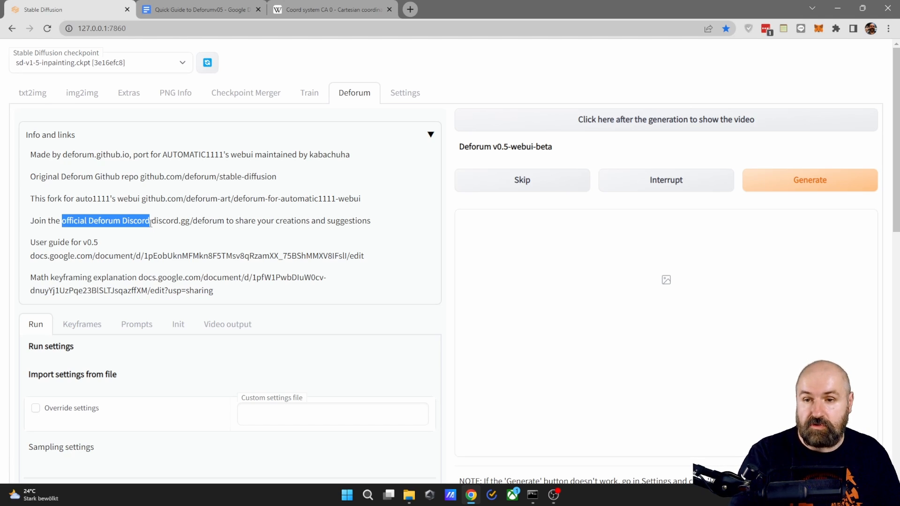
pyautogui.click(429, 136)
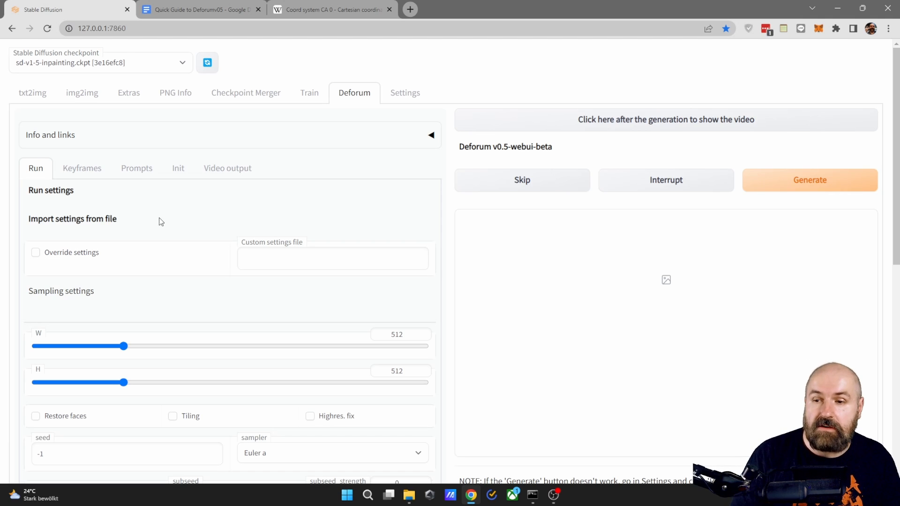
# - Try enabling the settings override and look for saved settings text files in the Deforum image folder
pyautogui.click(35, 253)
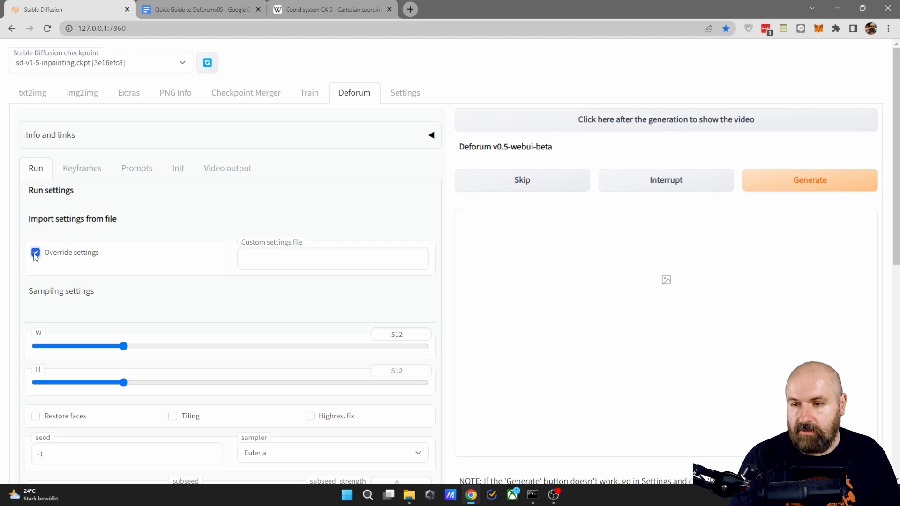
pyautogui.click(282, 257)
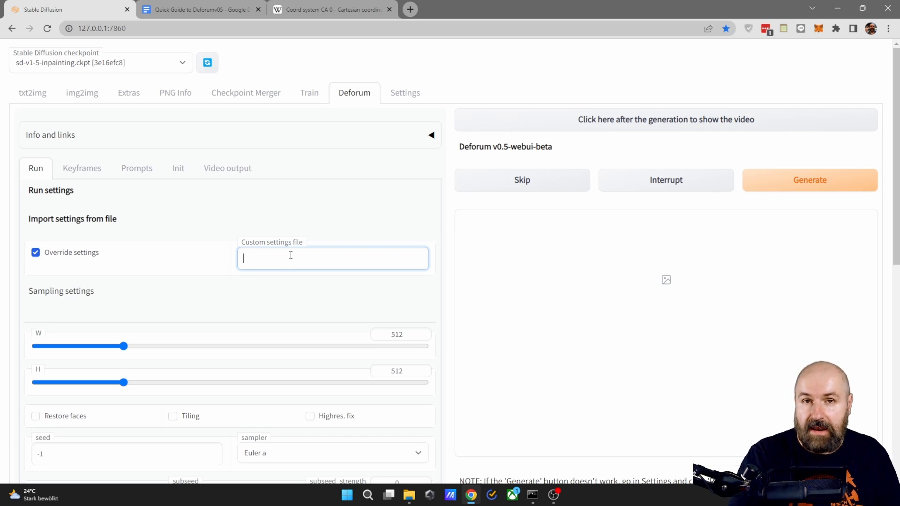
pyautogui.click(35, 253)
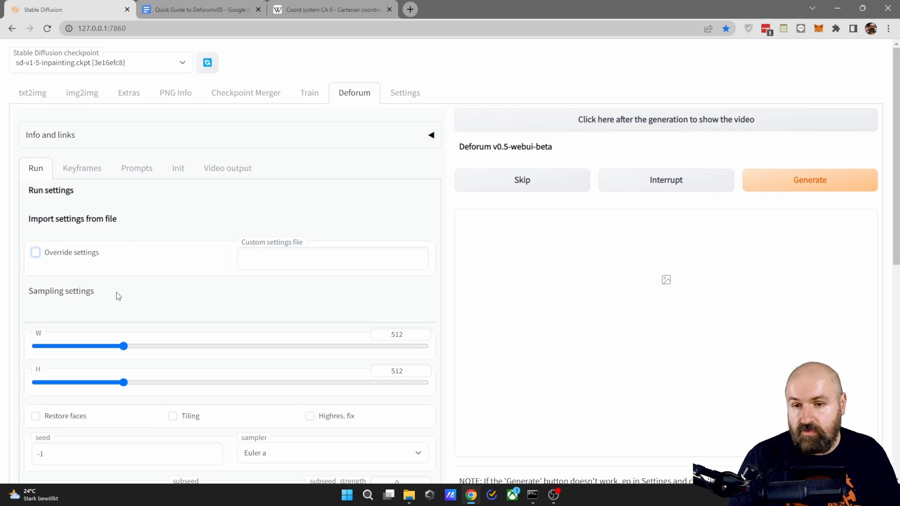
pyautogui.click(408, 495)
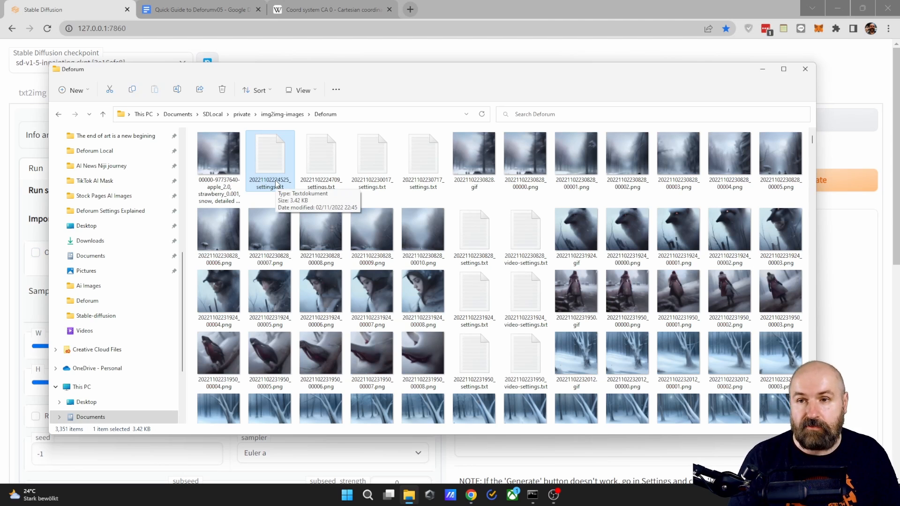
pyautogui.click(275, 54)
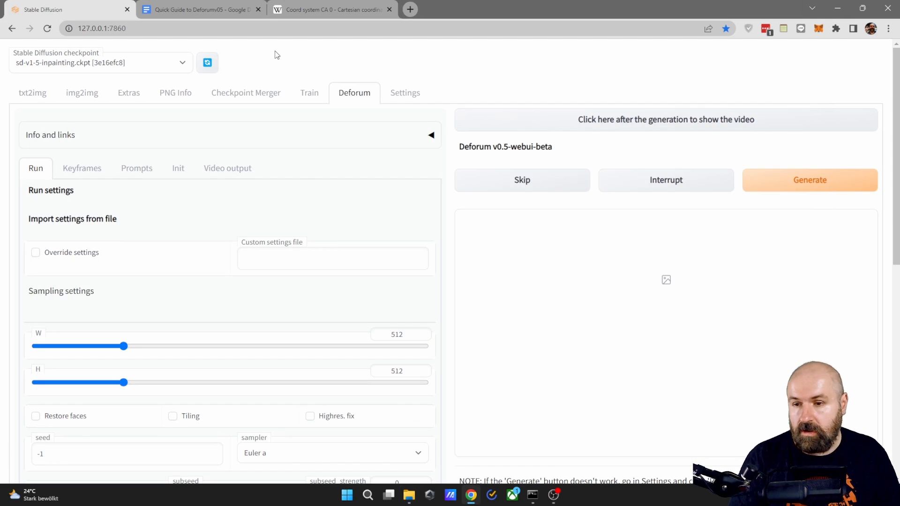
# - Review the width, height, seed and available samplers in the sampling settings, choosing Euler a
pyautogui.scroll(-1, 222, 263)
pyautogui.scroll(-3, 221, 262)
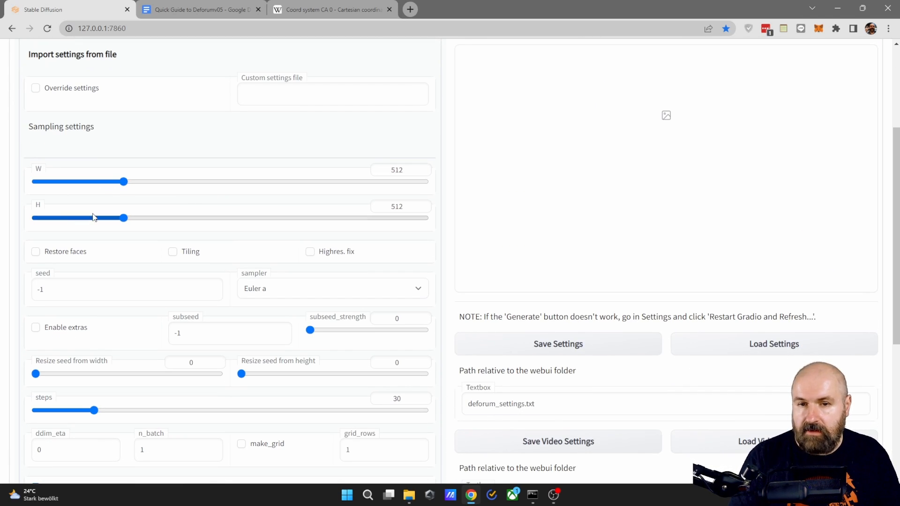
pyautogui.scroll(-1, 270, 216)
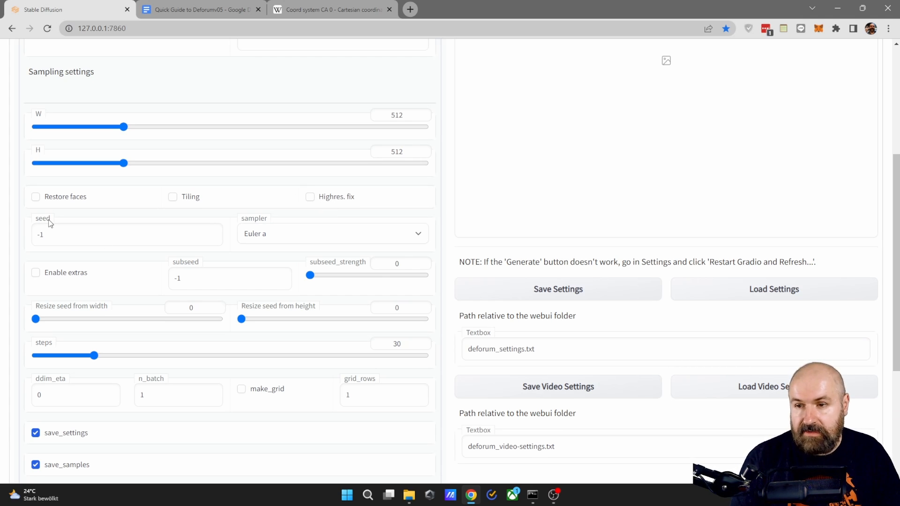
pyautogui.click(261, 239)
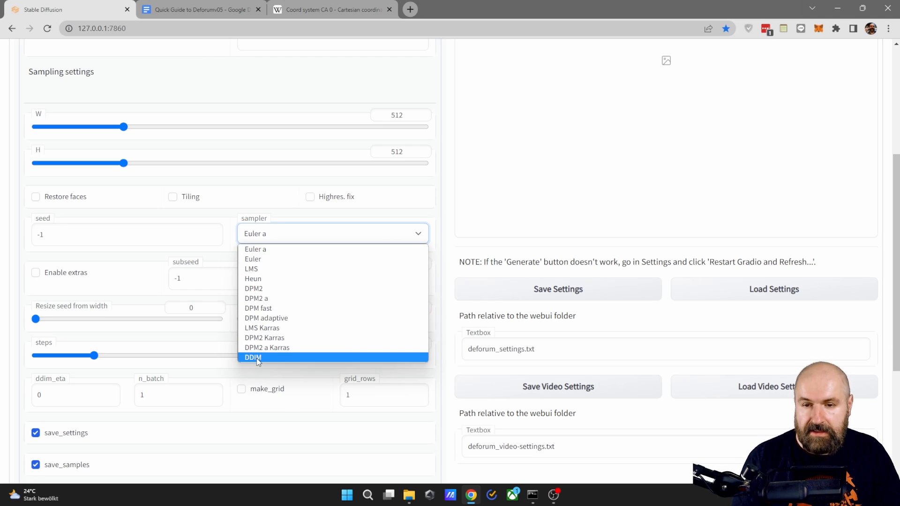
pyautogui.click(259, 251)
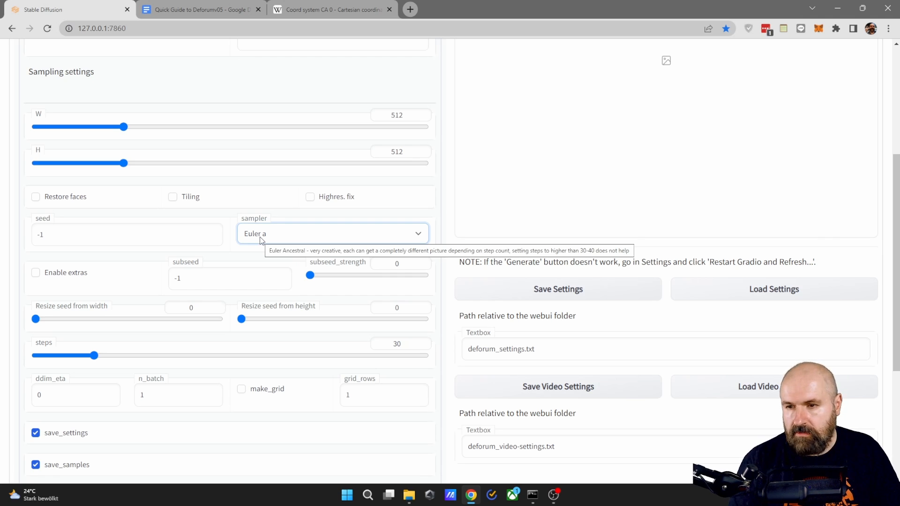
# - Try the Enable extras option along with the subseed strength and seed resize controls
pyautogui.scroll(-1, 226, 237)
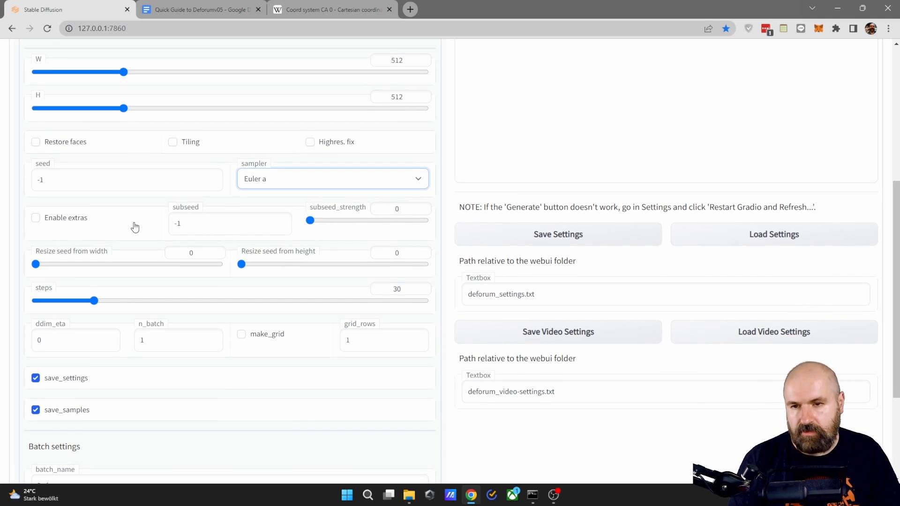
pyautogui.click(36, 219)
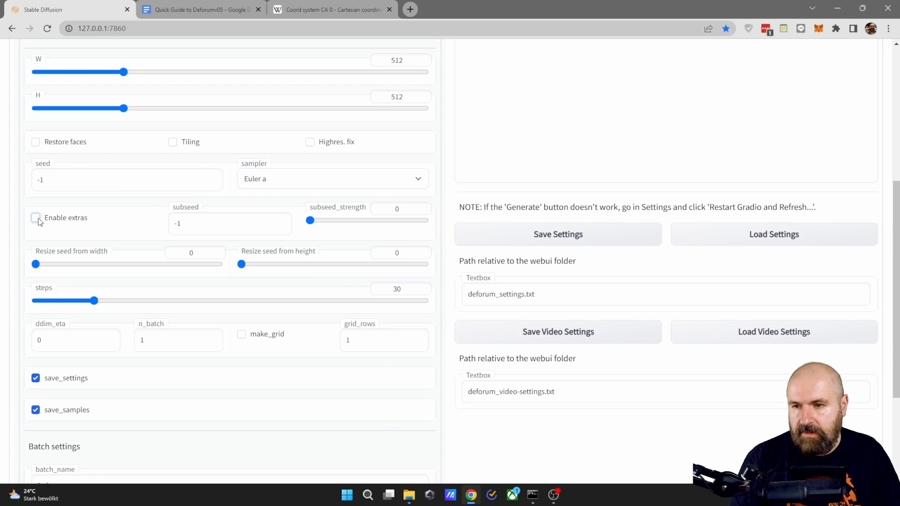
pyautogui.click(36, 219)
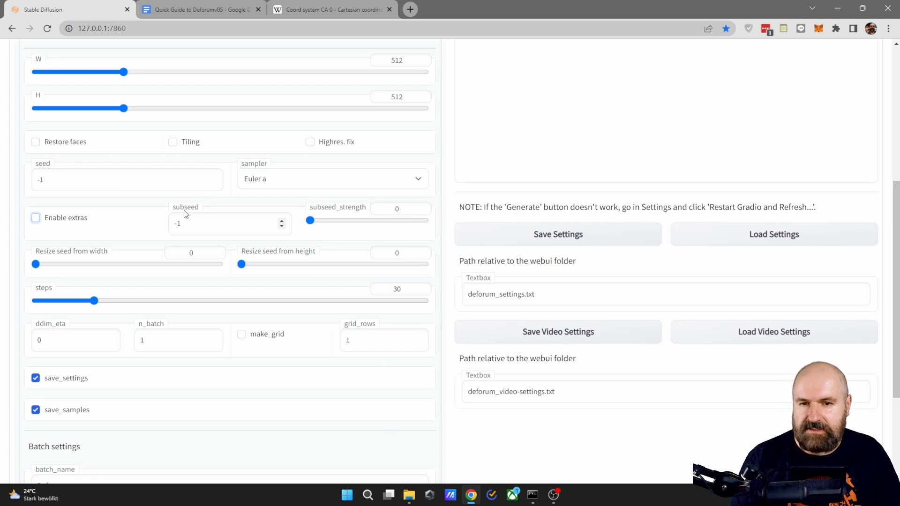
pyautogui.moveTo(320, 226); pyautogui.dragTo(292, 225)
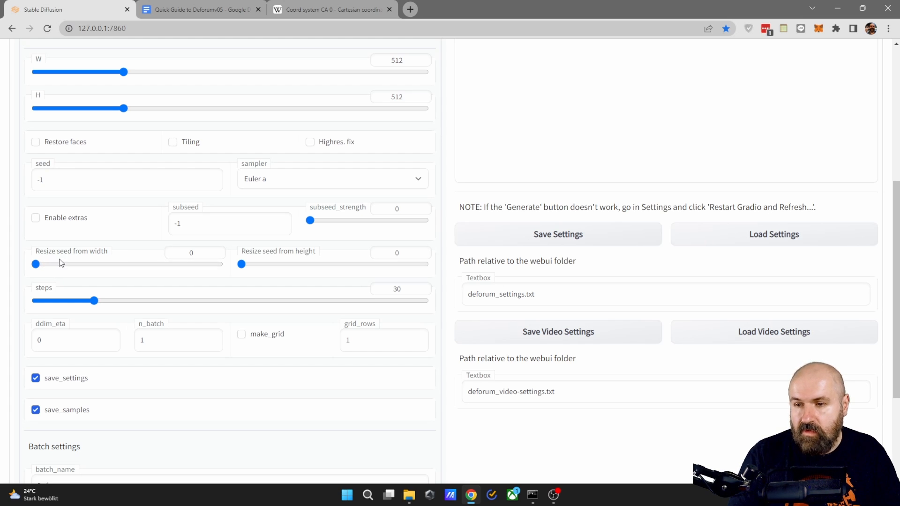
pyautogui.moveTo(37, 265)
pyautogui.mouseDown()
pyautogui.moveTo(111, 272)
pyautogui.moveTo(34, 270)
pyautogui.mouseUp()
pyautogui.moveTo(244, 267); pyautogui.dragTo(221, 267)
# - Check the sampler list for the DDIM sampler that the ddim_eta setting relates to
pyautogui.scroll(-2, 278, 254)
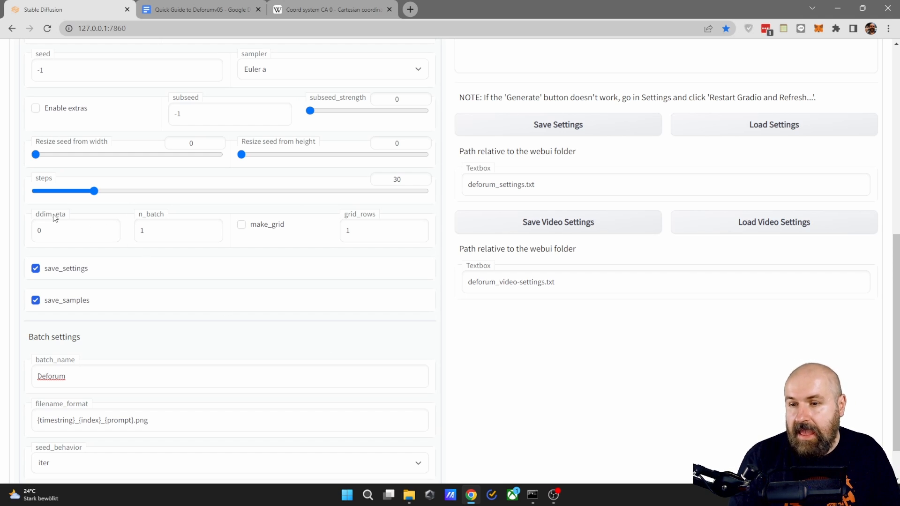
pyautogui.click(268, 74)
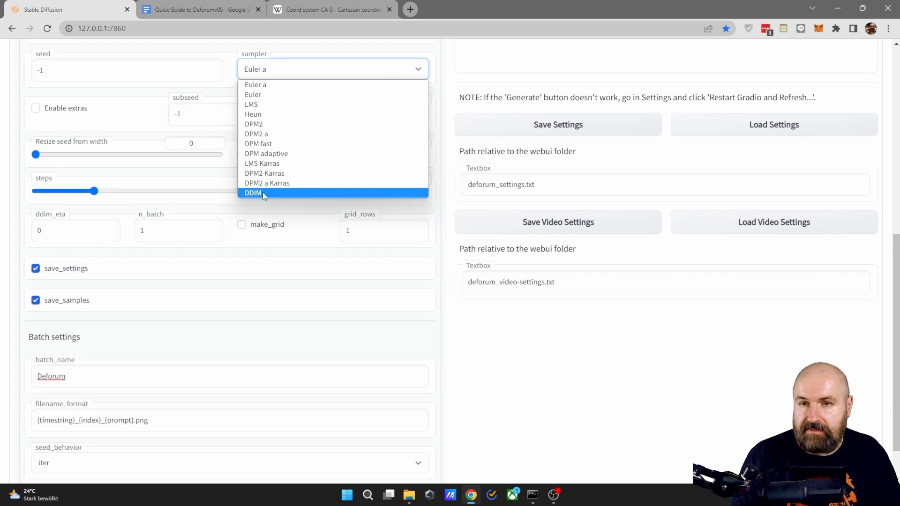
pyautogui.click(278, 73)
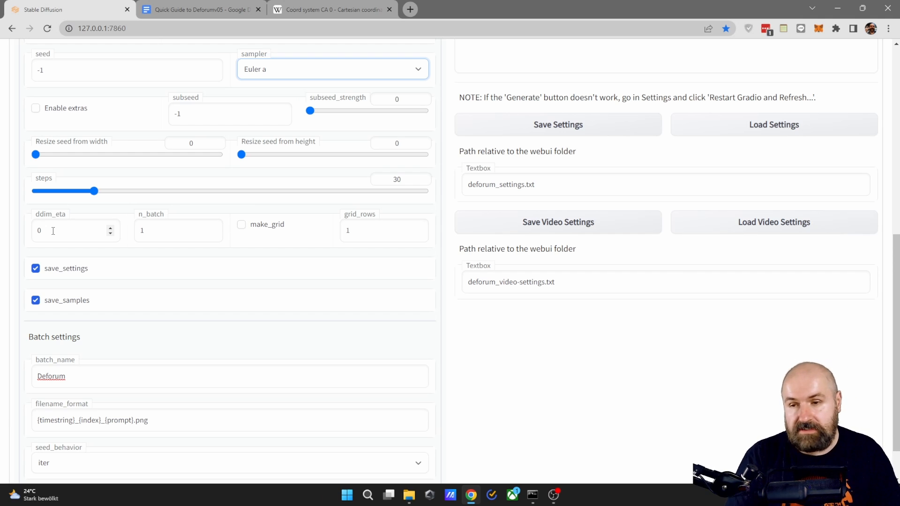
# - Try the make_grid option next to the n_batch setting and switch it off again
pyautogui.click(156, 226)
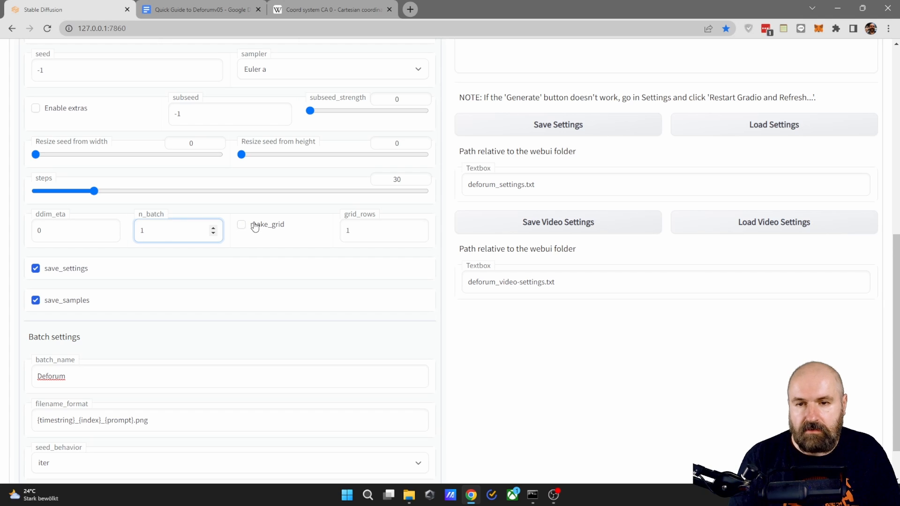
pyautogui.click(242, 226)
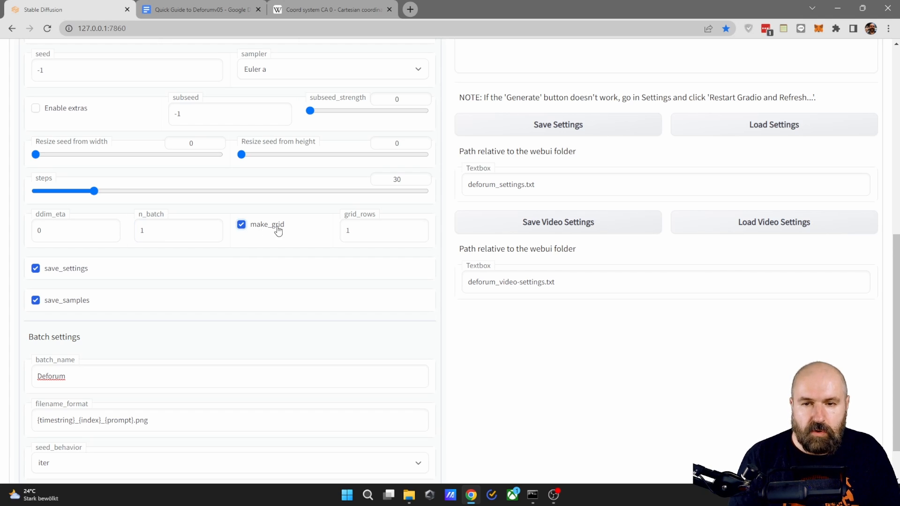
pyautogui.click(241, 225)
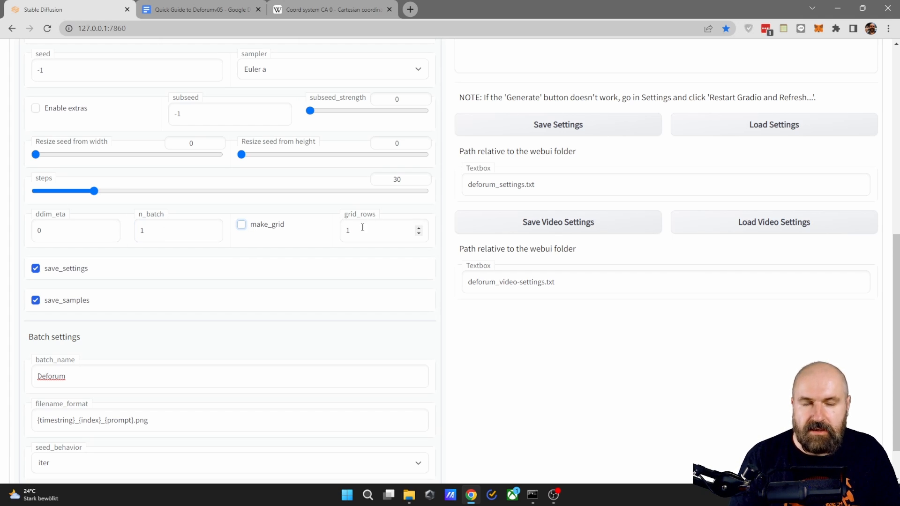
# - Try the batch name Deforum-2 in the batch settings and restore it to Deforum
pyautogui.scroll(-2, 291, 239)
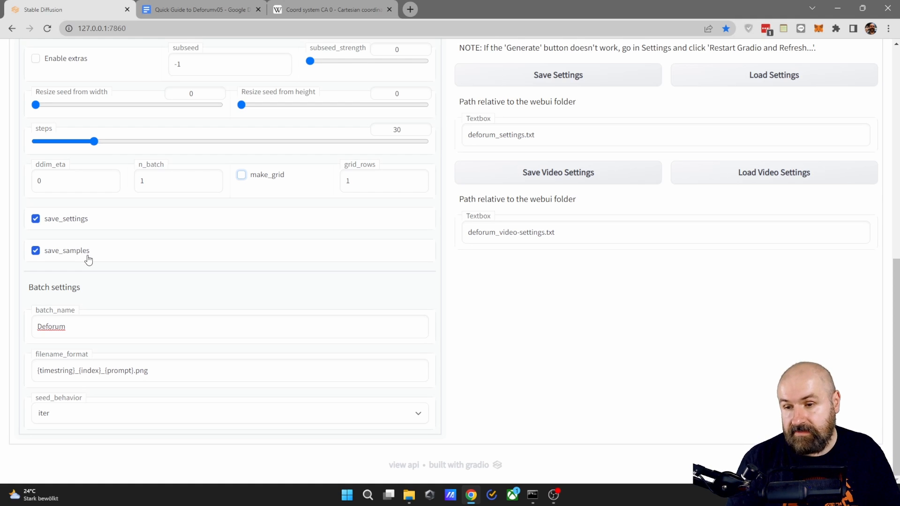
pyautogui.click(56, 326)
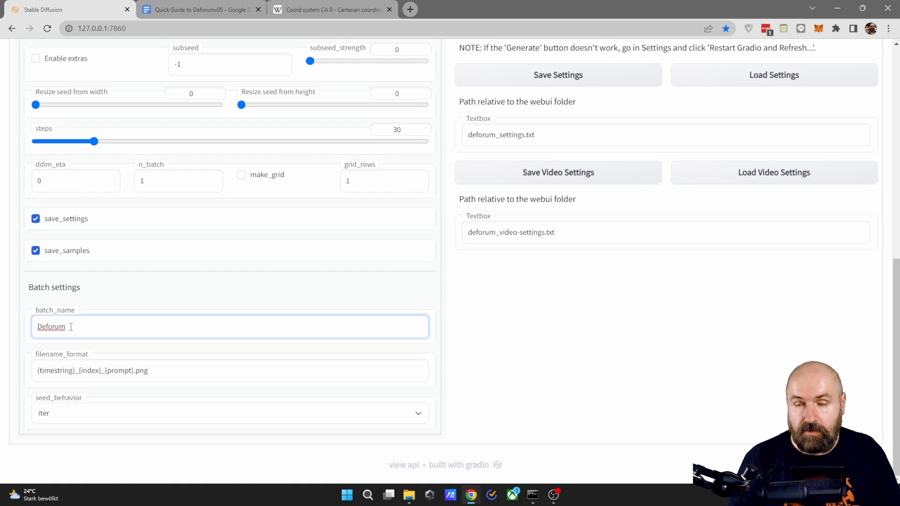
pyautogui.doubleClick(52, 332)
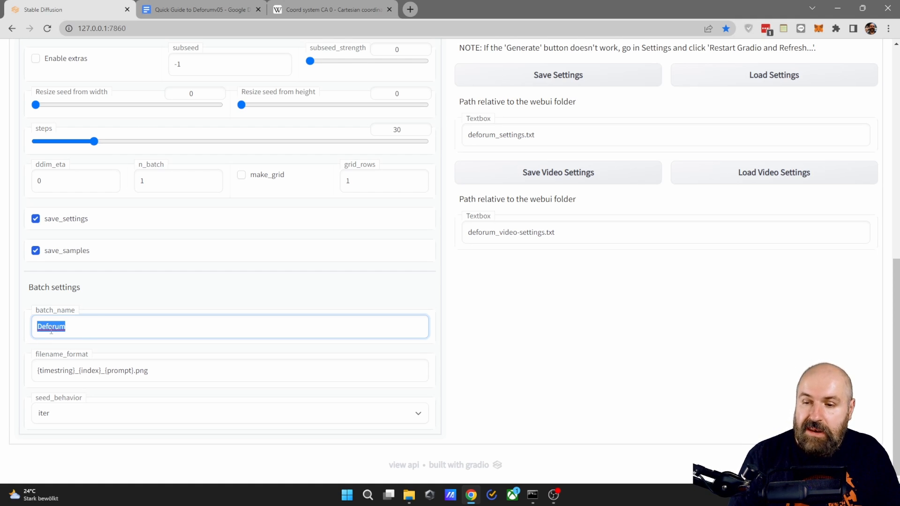
pyautogui.click(78, 329)
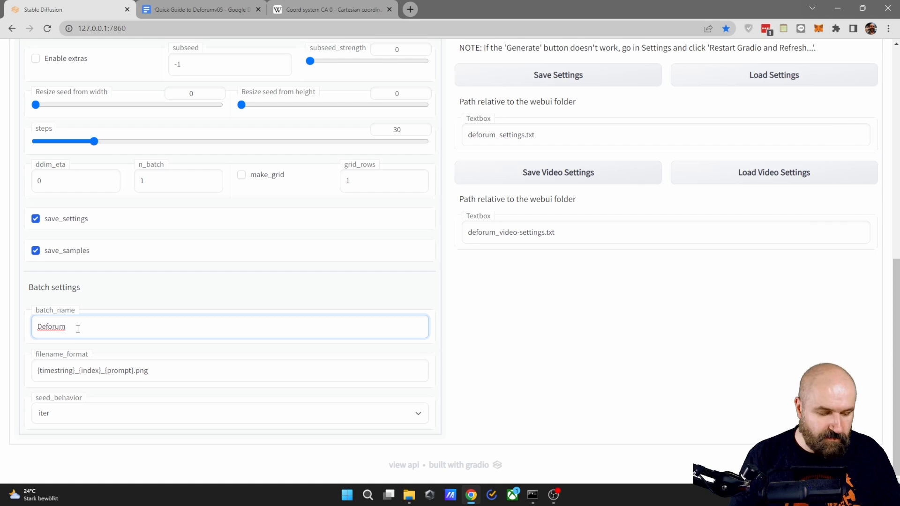
pyautogui.write('-1')
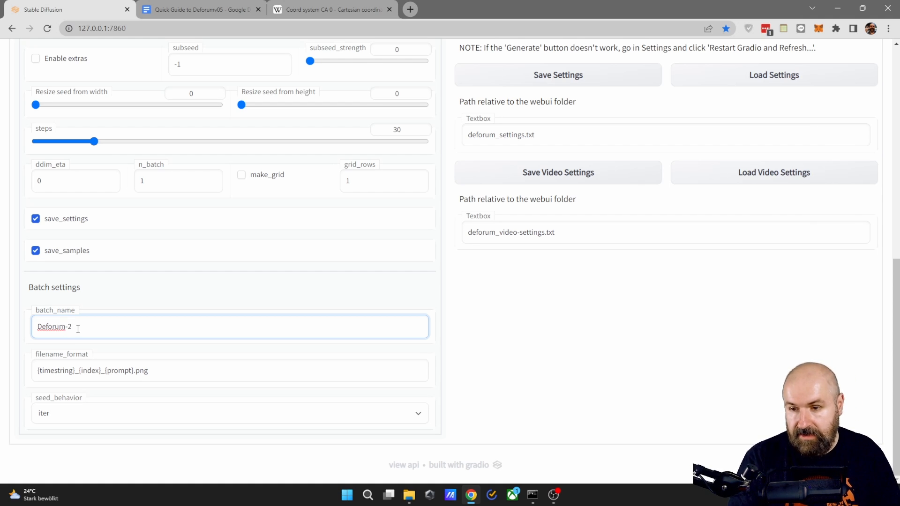
pyautogui.press('BackSpace')
pyautogui.press('BackSpace')
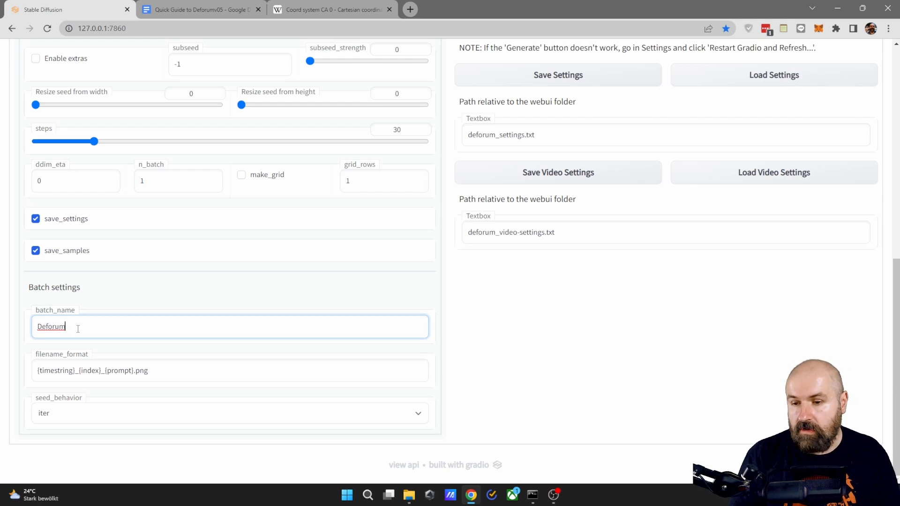
# - Check the filename format and set the seed behavior to fixed in the batch settings
pyautogui.click(92, 370)
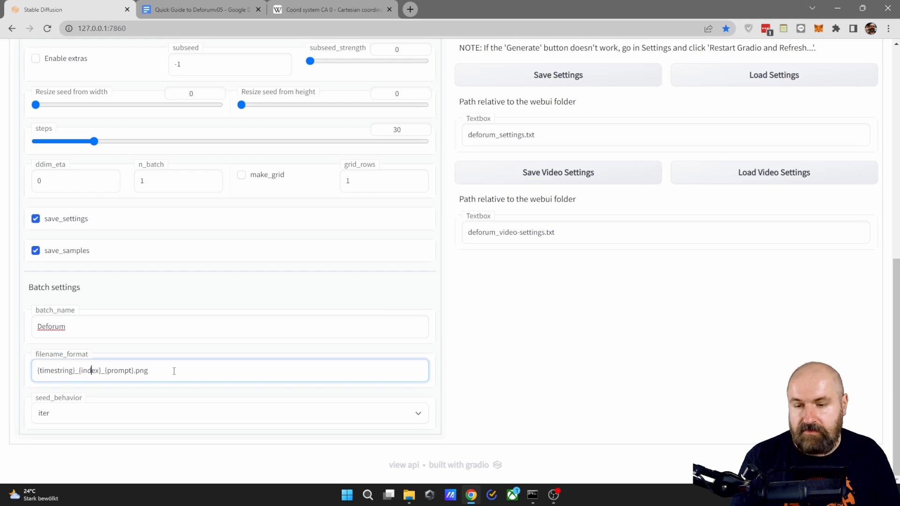
pyautogui.click(57, 415)
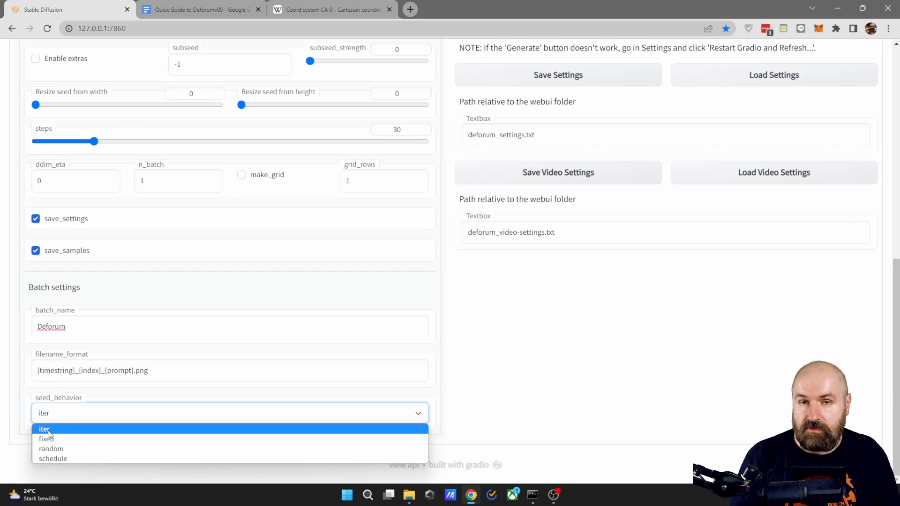
pyautogui.click(54, 424)
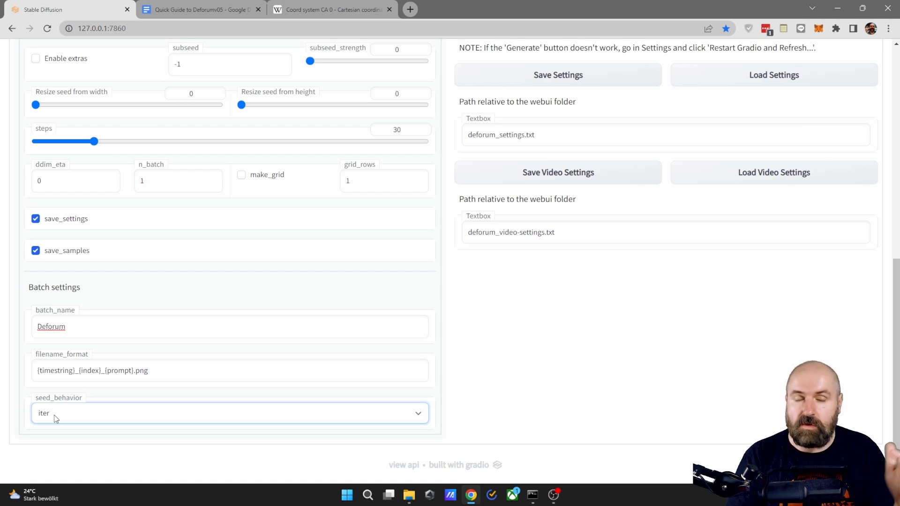
pyautogui.click(55, 419)
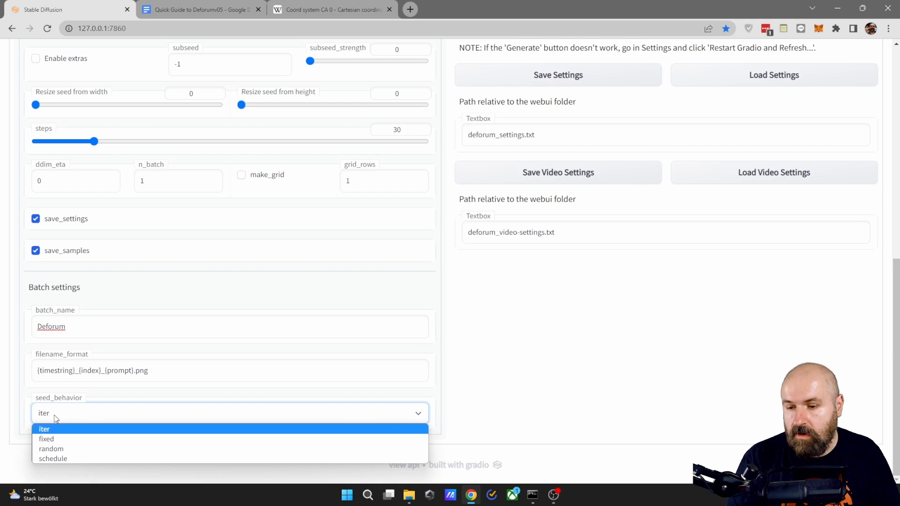
pyautogui.click(54, 440)
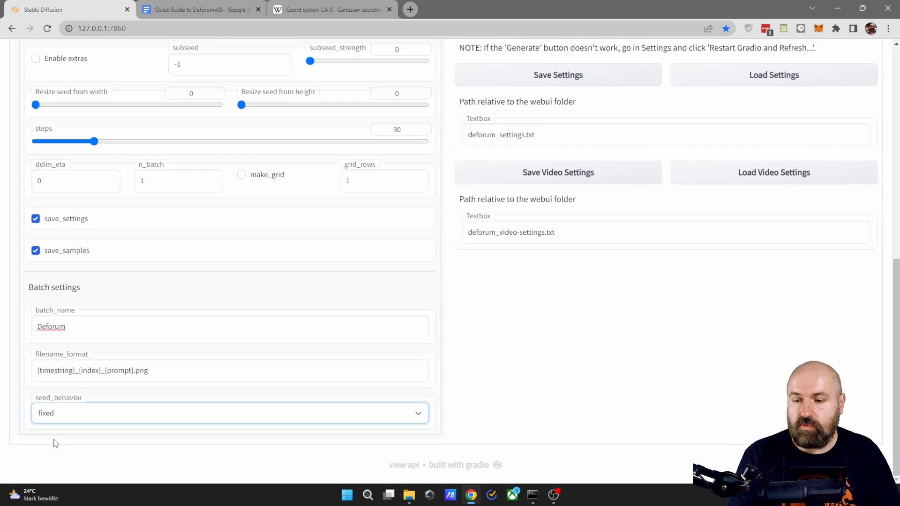
# - Try the random and schedule seed behaviors in the batch settings and set seed_behavior to iter
pyautogui.click(56, 414)
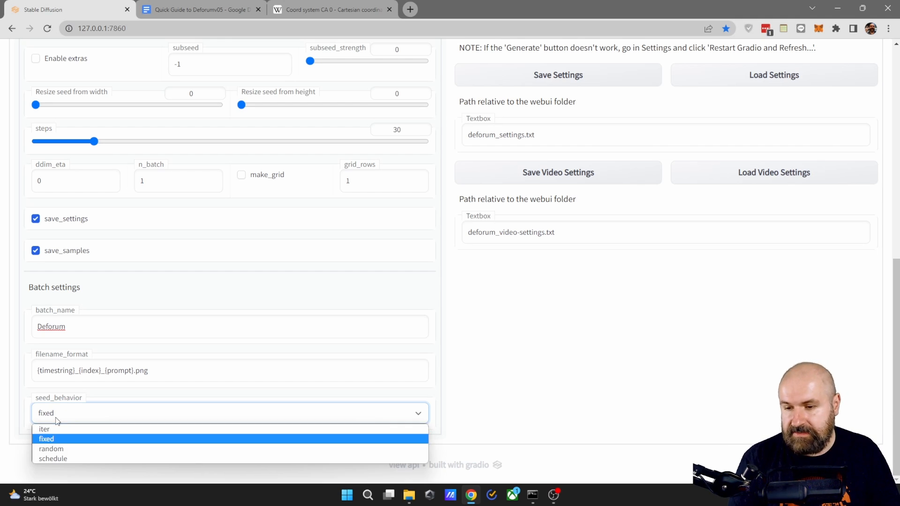
pyautogui.click(56, 449)
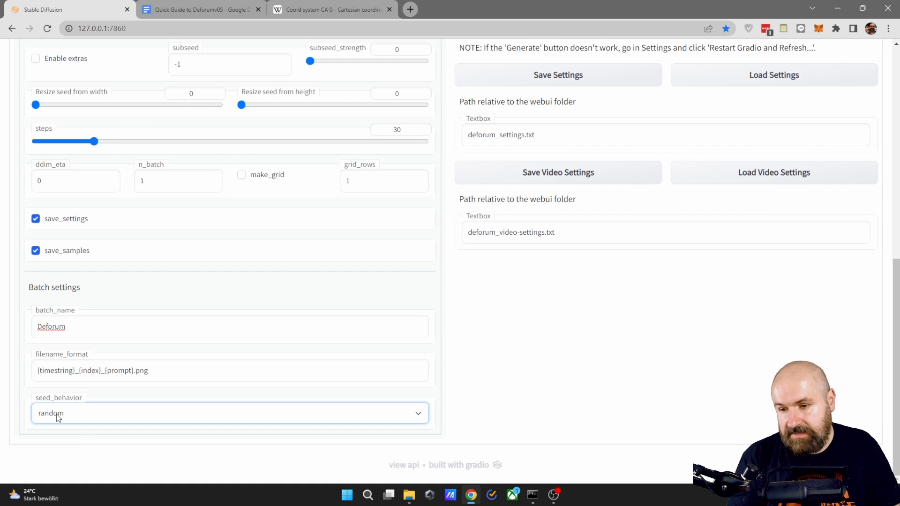
pyautogui.click(58, 416)
pyautogui.click(66, 459)
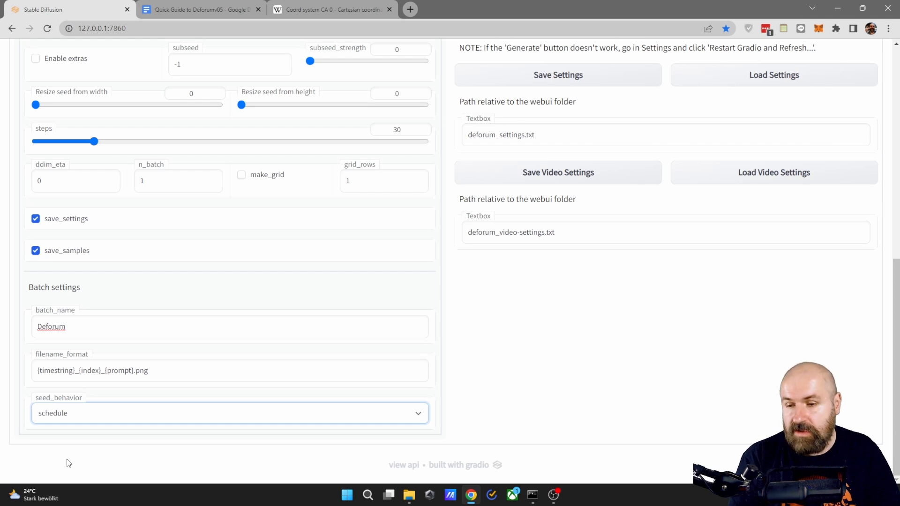
pyautogui.click(63, 420)
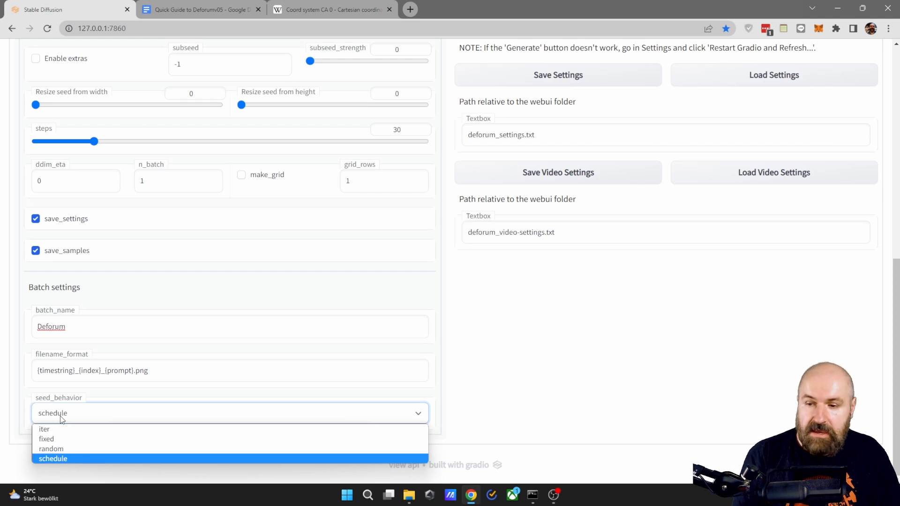
pyautogui.click(52, 428)
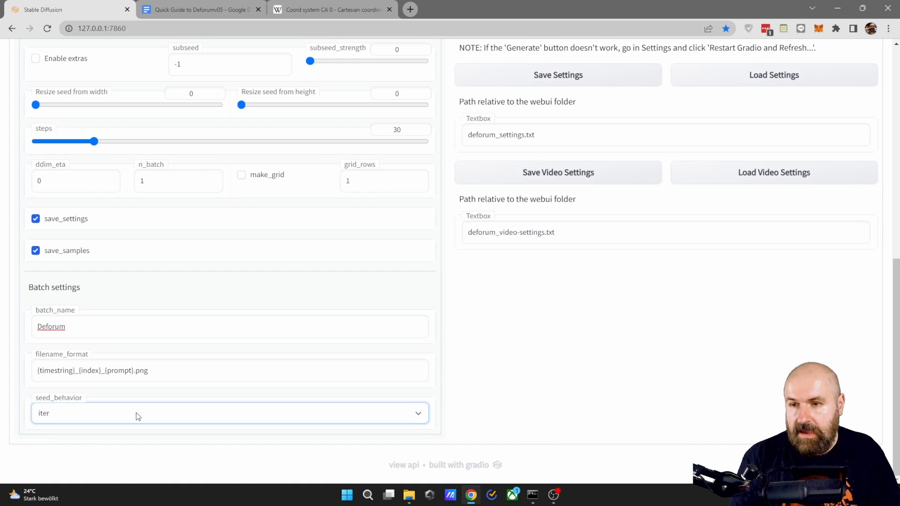
# - Add the negative prompt "--neg clouds" after deviantart at the end of the frame 0 animation prompt
pyautogui.scroll(7, 137, 416)
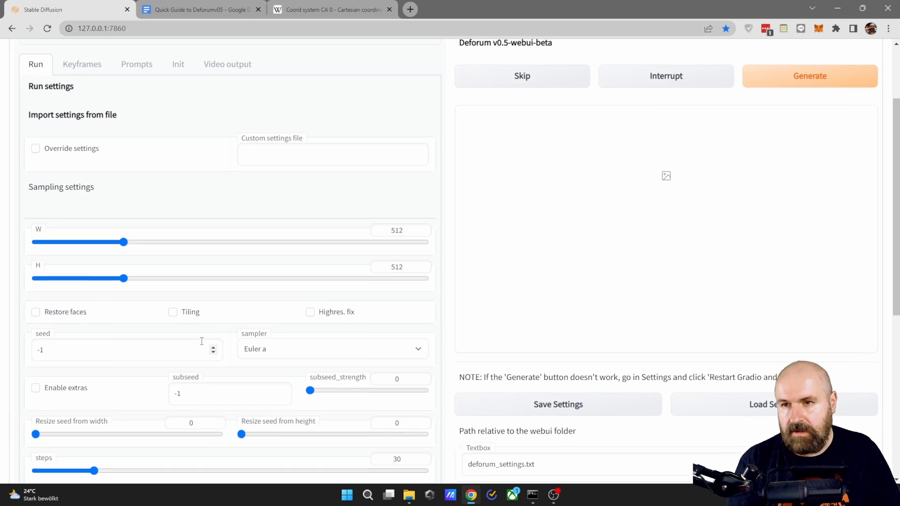
pyautogui.scroll(2, 208, 342)
pyautogui.click(136, 170)
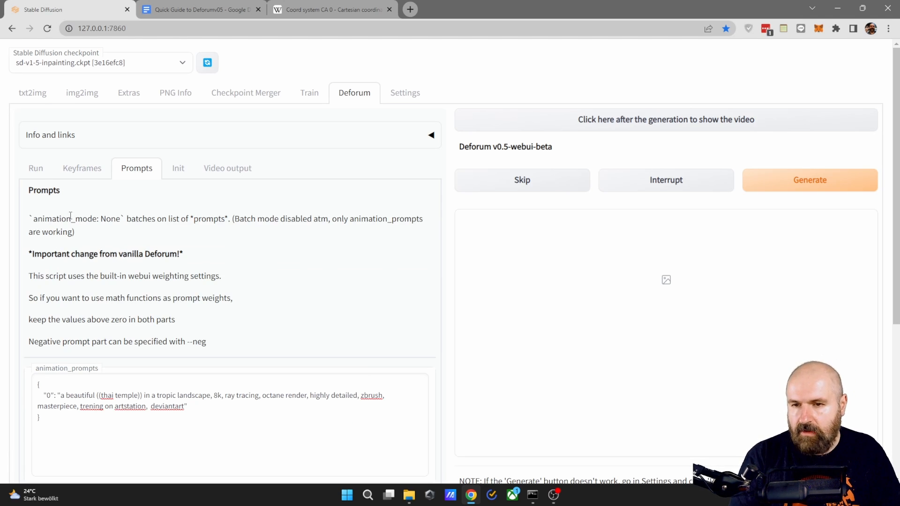
pyautogui.scroll(-2, 77, 351)
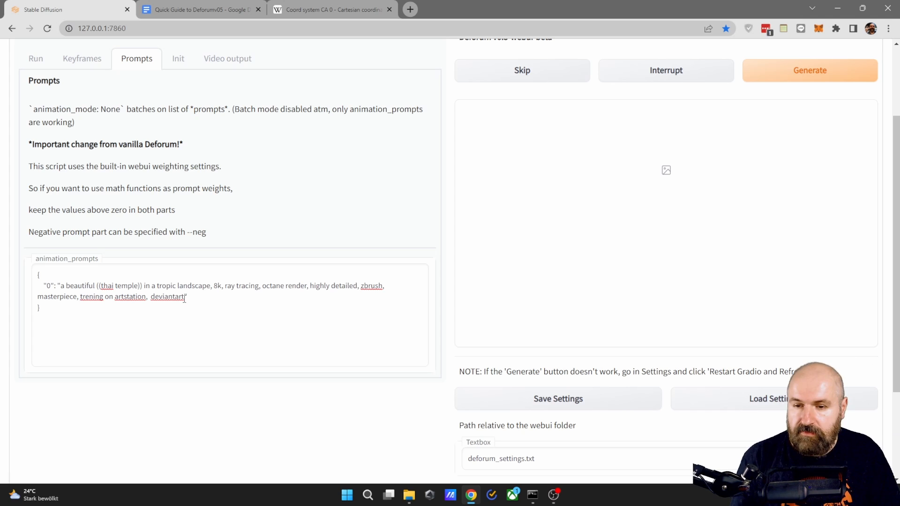
pyautogui.click(184, 299)
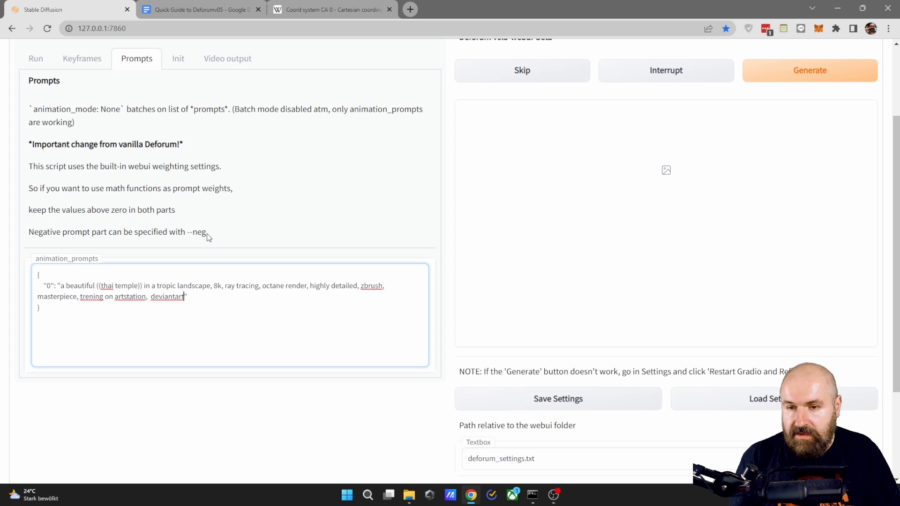
pyautogui.moveTo(209, 233); pyautogui.dragTo(30, 234)
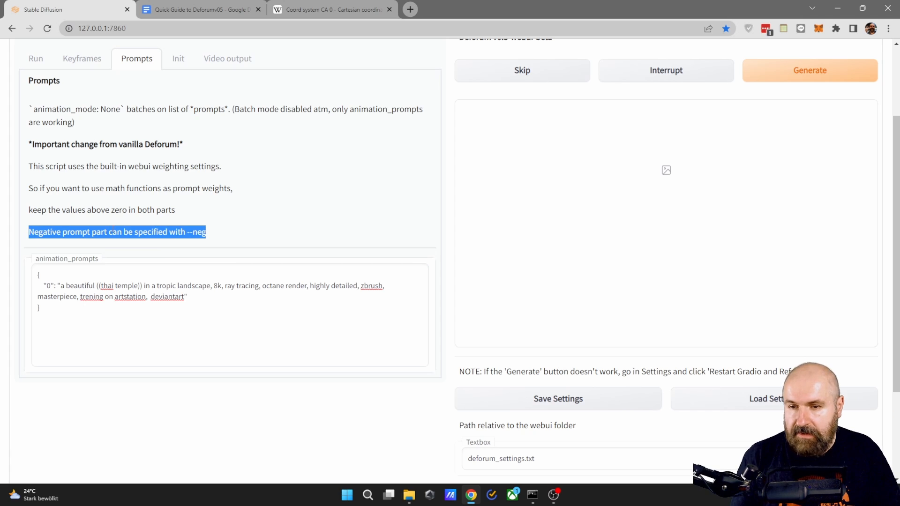
pyautogui.click(184, 298)
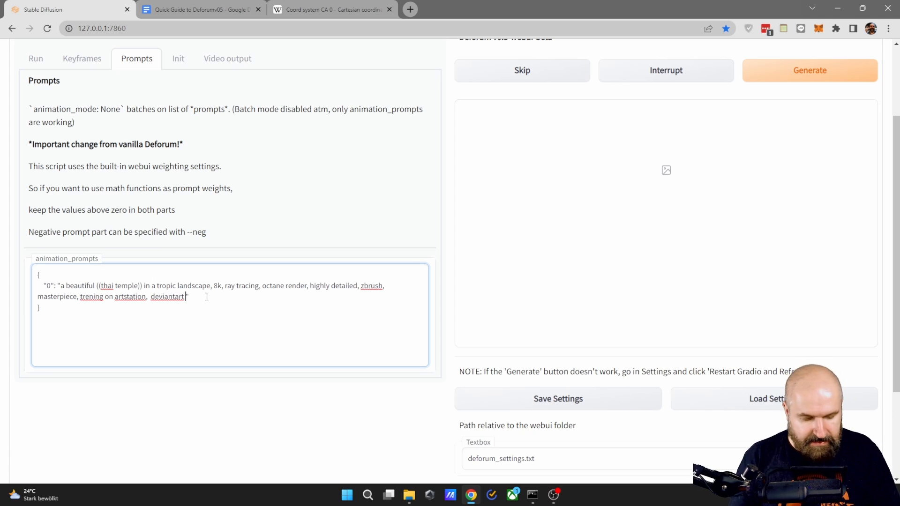
pyautogui.write('--neg')
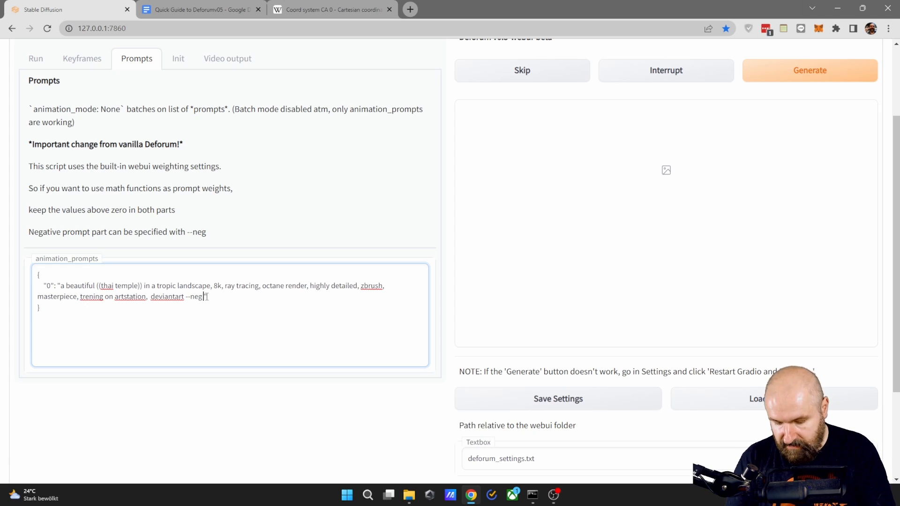
pyautogui.write(' clouds')
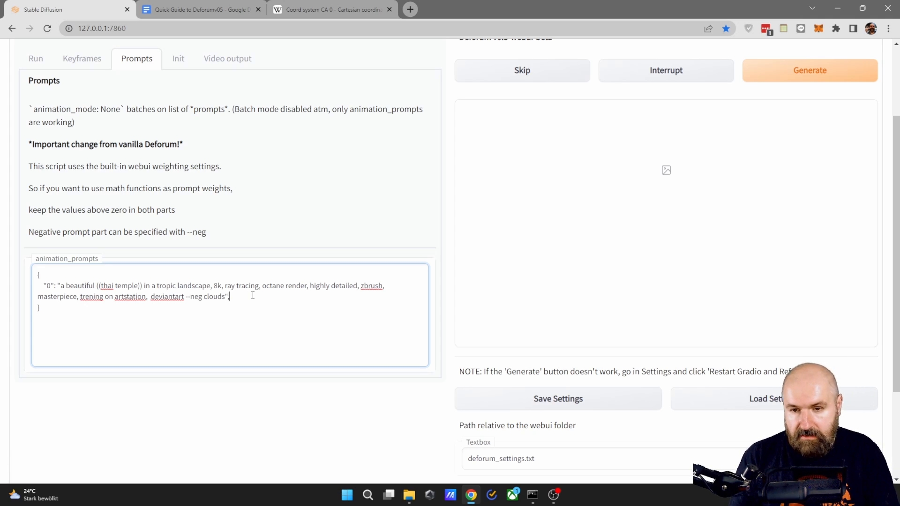
# - Add a second animation prompt entry for frame 50 with the placeholder text "prompt", separated from the first by a comma
pyautogui.write(',')
pyautogui.press('Return')
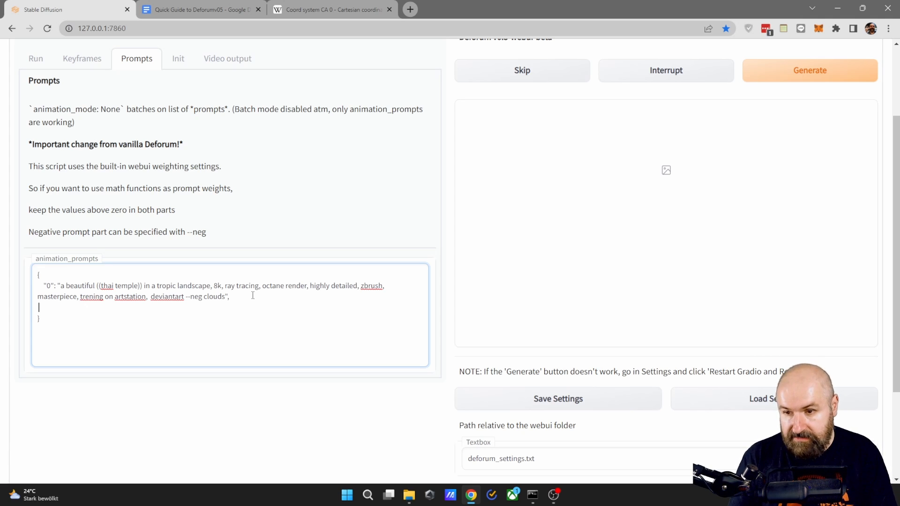
pyautogui.write('"')
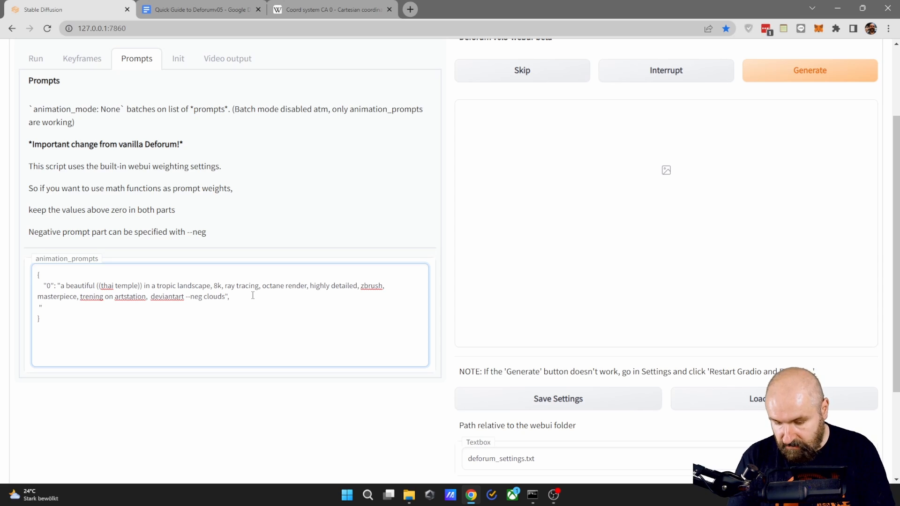
pyautogui.write('50')
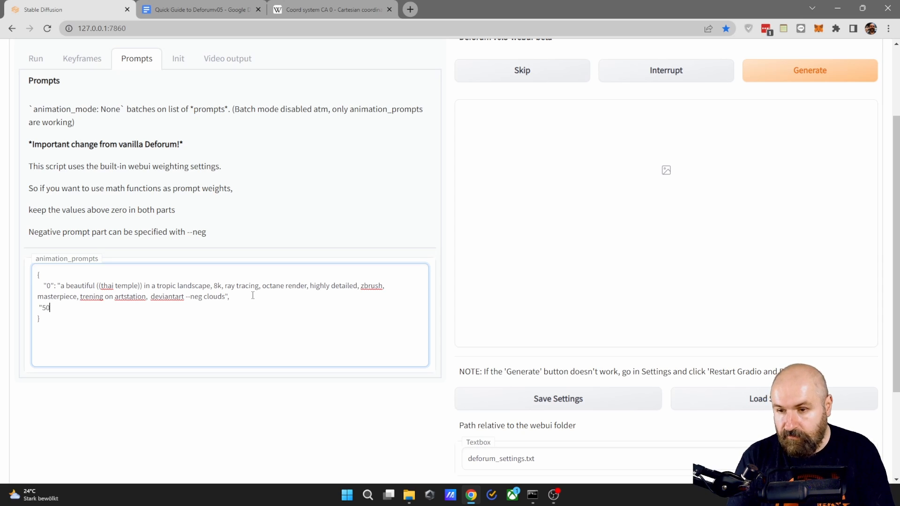
pyautogui.write('":')
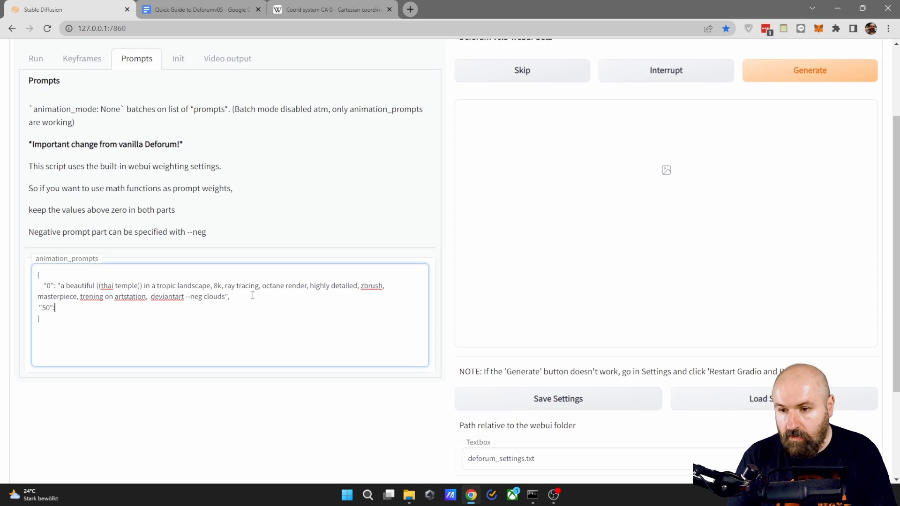
pyautogui.write(' "')
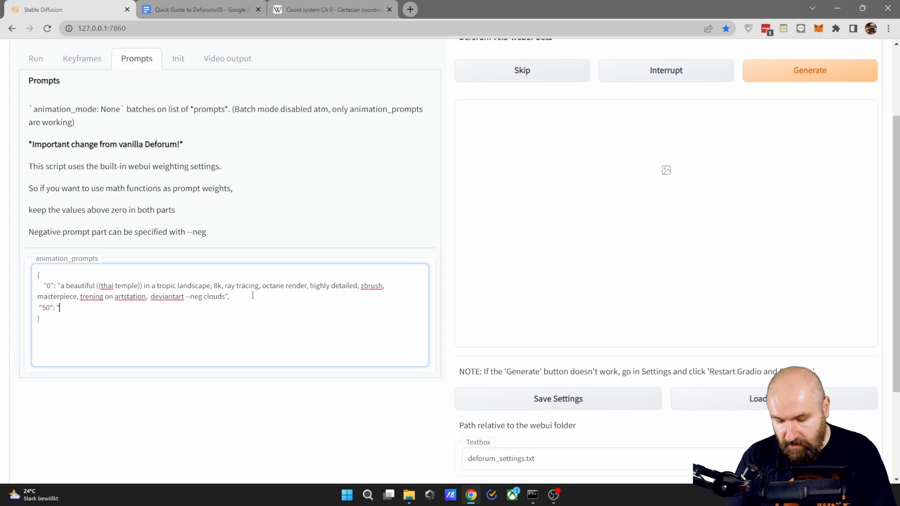
pyautogui.write('prompt"')
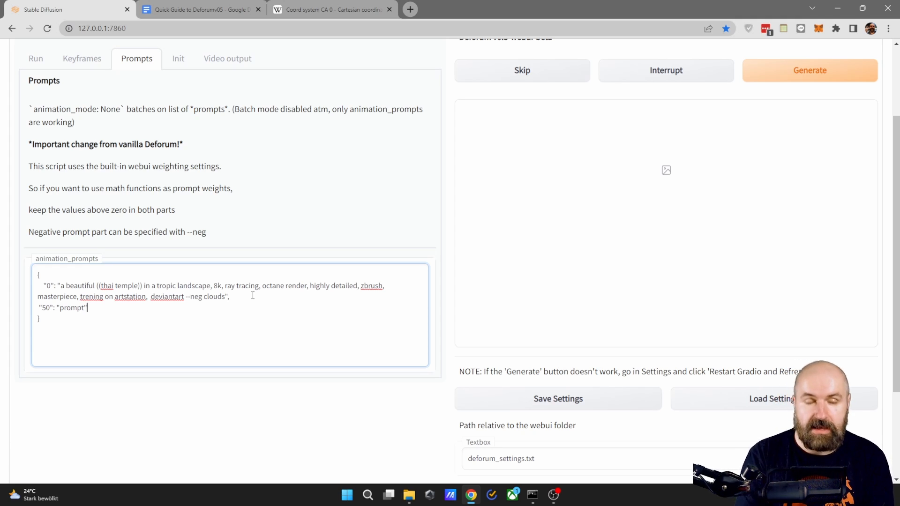
# - Check the available animation_mode options in the keyframe animation settings and keep 2D
pyautogui.scroll(1, 142, 363)
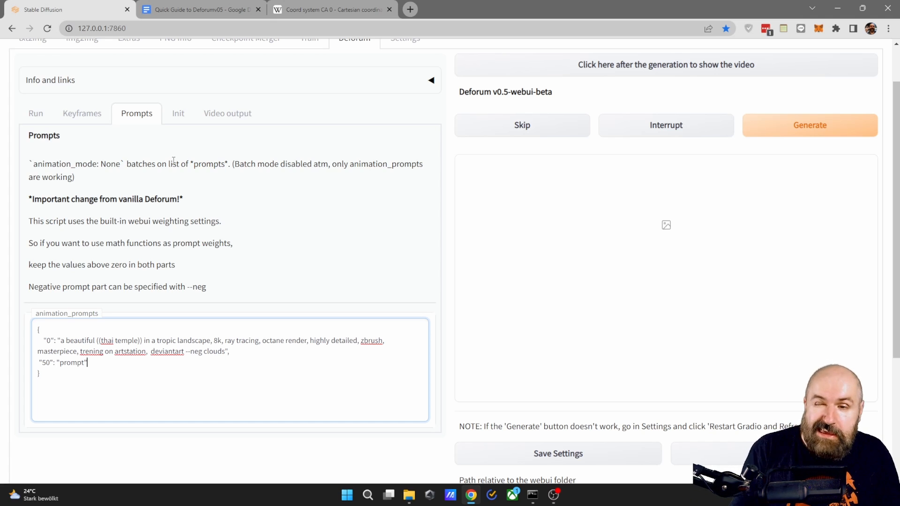
pyautogui.click(82, 115)
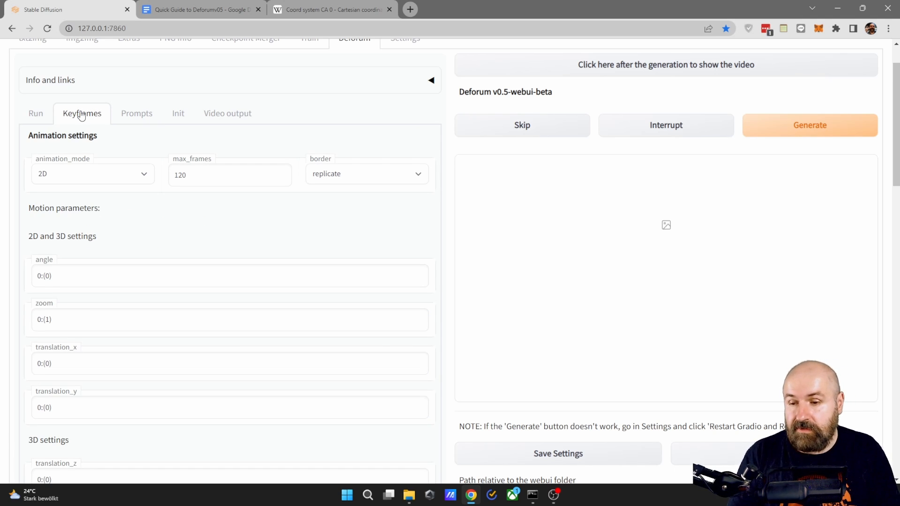
pyautogui.click(67, 175)
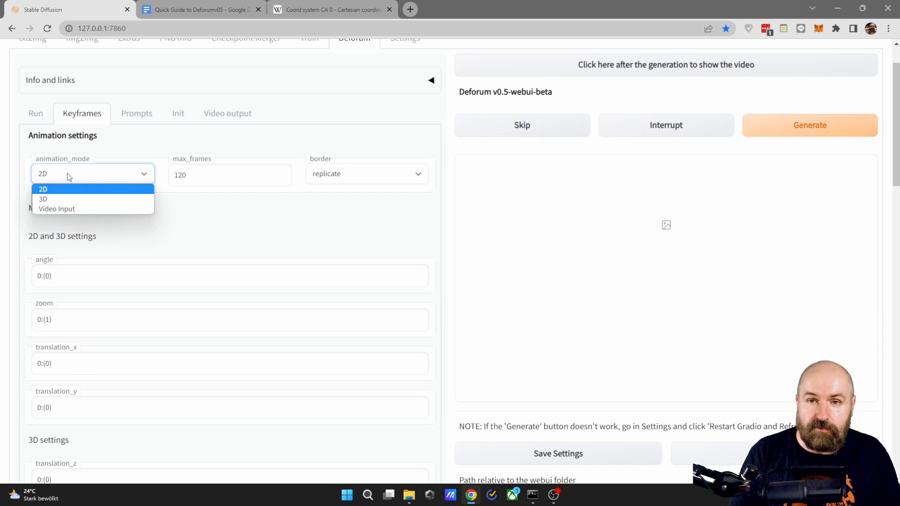
pyautogui.click(189, 234)
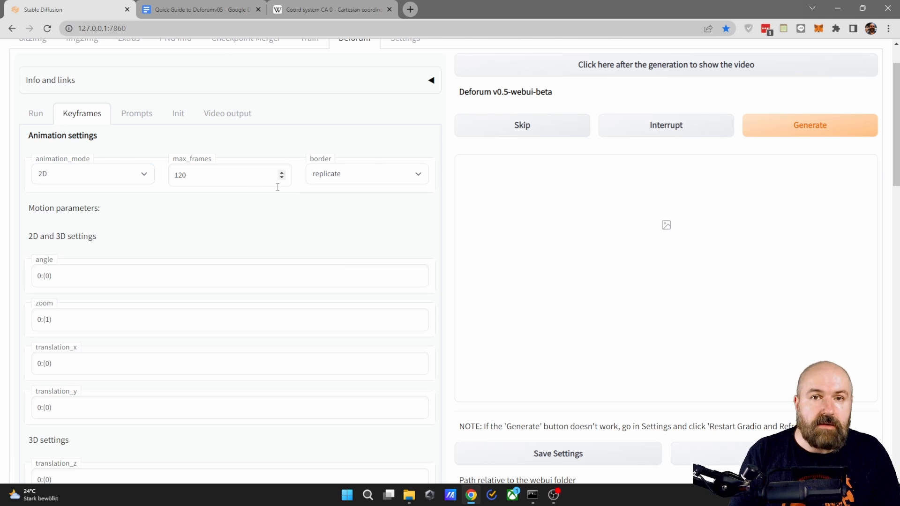
pyautogui.click(102, 178)
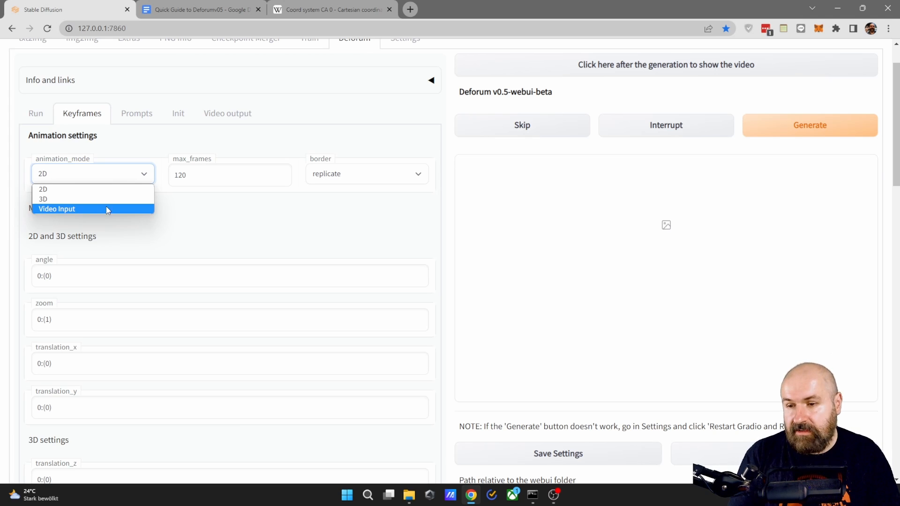
pyautogui.click(54, 190)
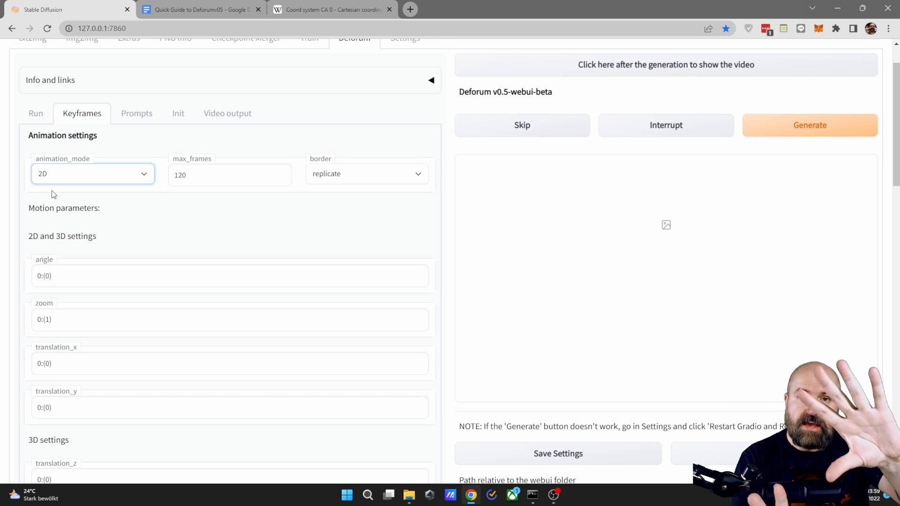
# - Try the 3D and Video Input animation modes and return animation_mode to 2D
pyautogui.click(49, 178)
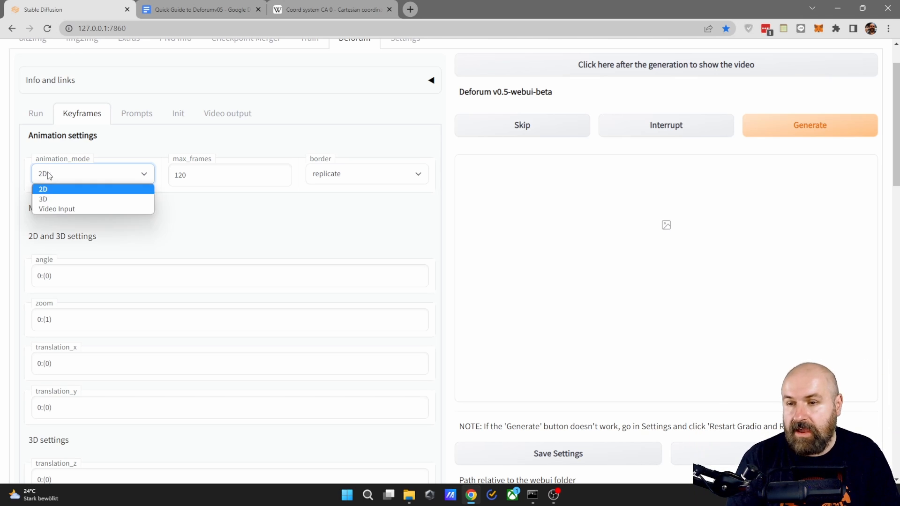
pyautogui.click(53, 196)
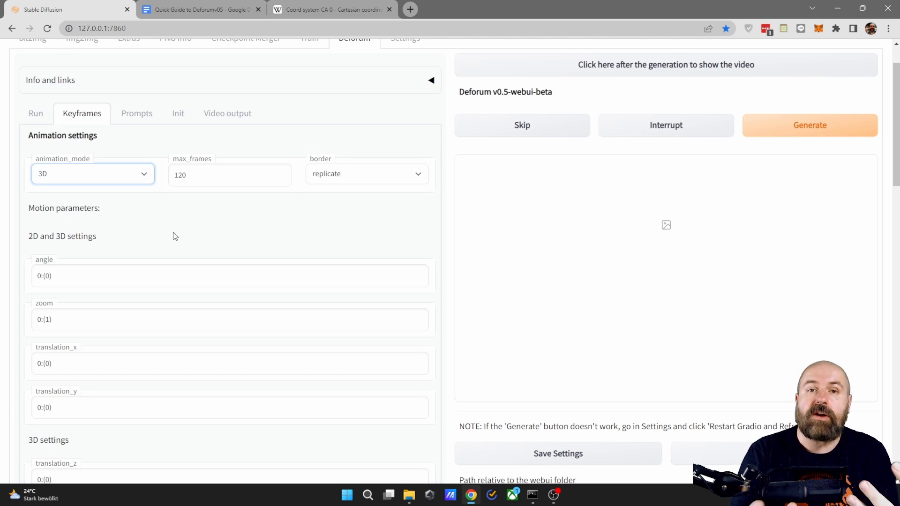
pyautogui.click(94, 174)
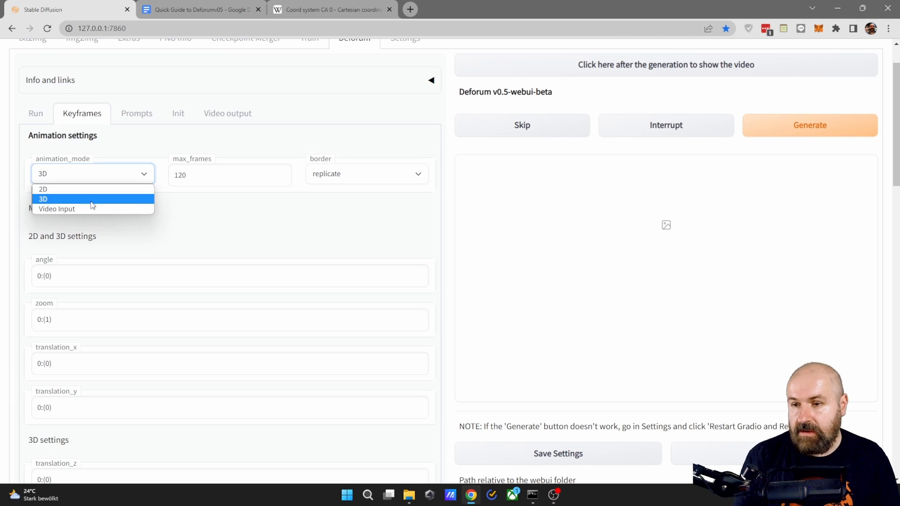
pyautogui.click(83, 207)
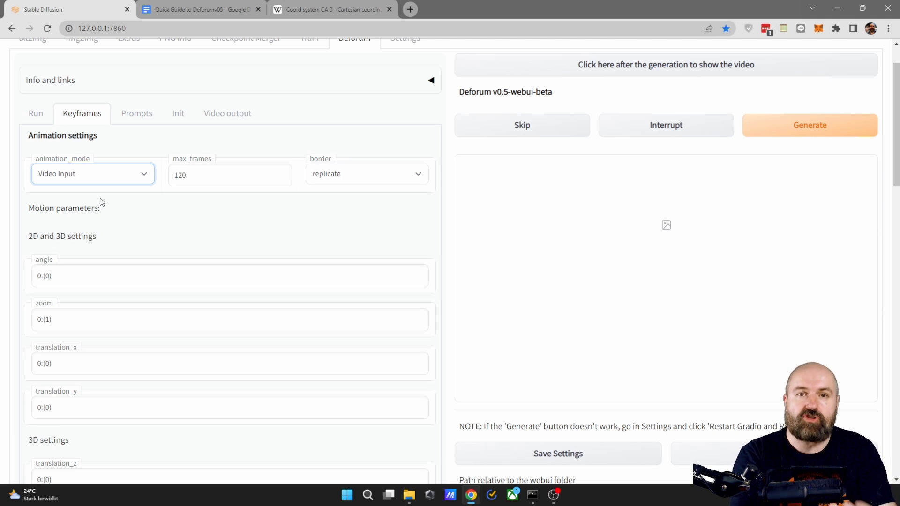
pyautogui.click(85, 181)
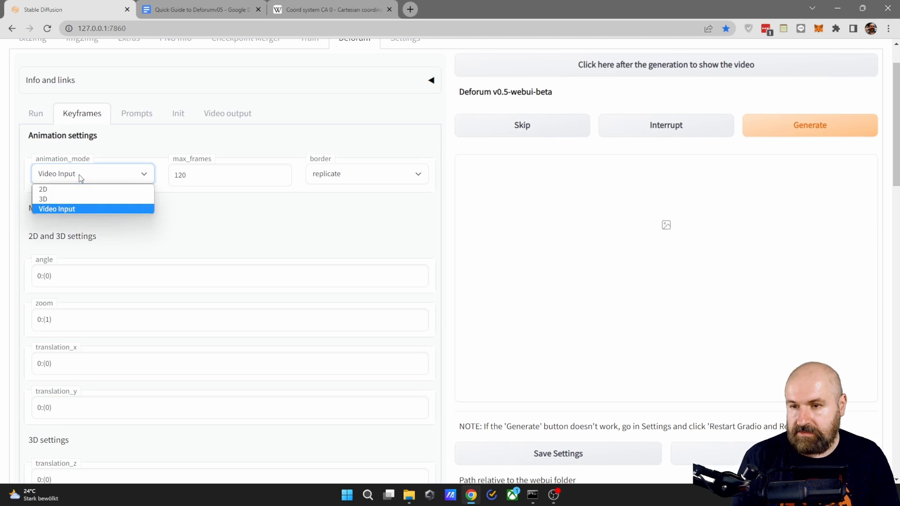
pyautogui.click(45, 190)
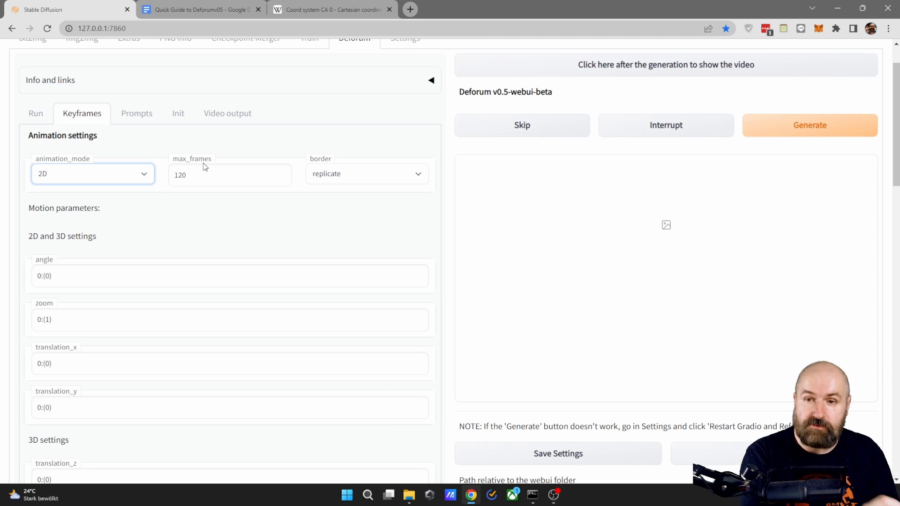
# - Set max_frames to 24 in the animation settings and check the border mode options
pyautogui.moveTo(198, 174); pyautogui.dragTo(156, 181)
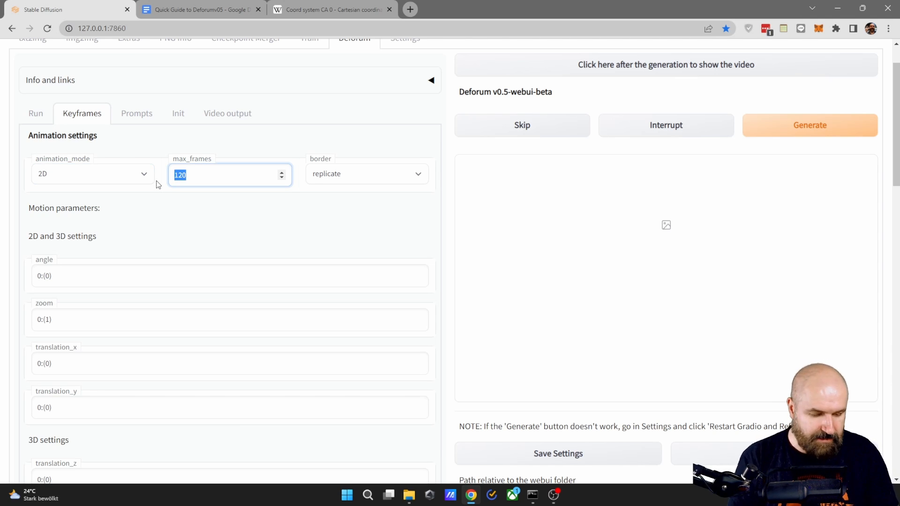
pyautogui.write('12')
pyautogui.press('BackSpace')
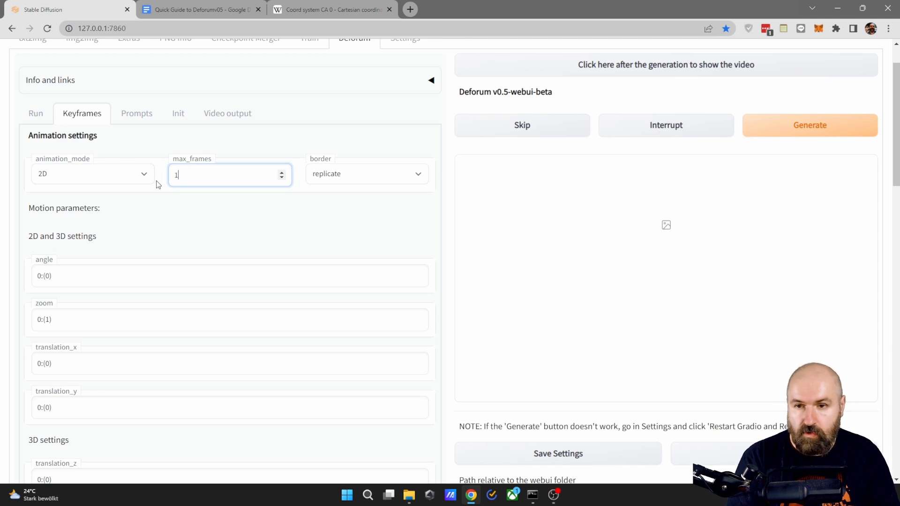
pyautogui.write('20')
pyautogui.press('BackSpace')
pyautogui.press('BackSpace')
pyautogui.press('BackSpace')
pyautogui.write('24')
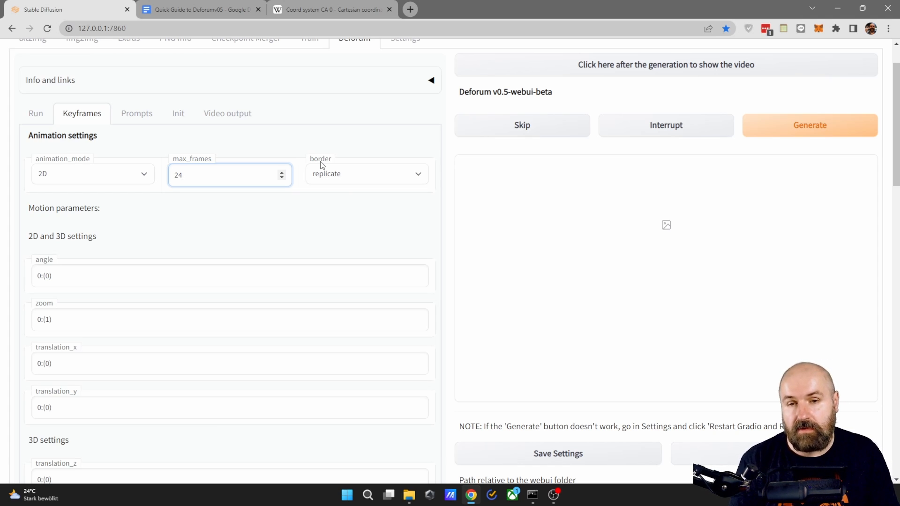
pyautogui.click(344, 182)
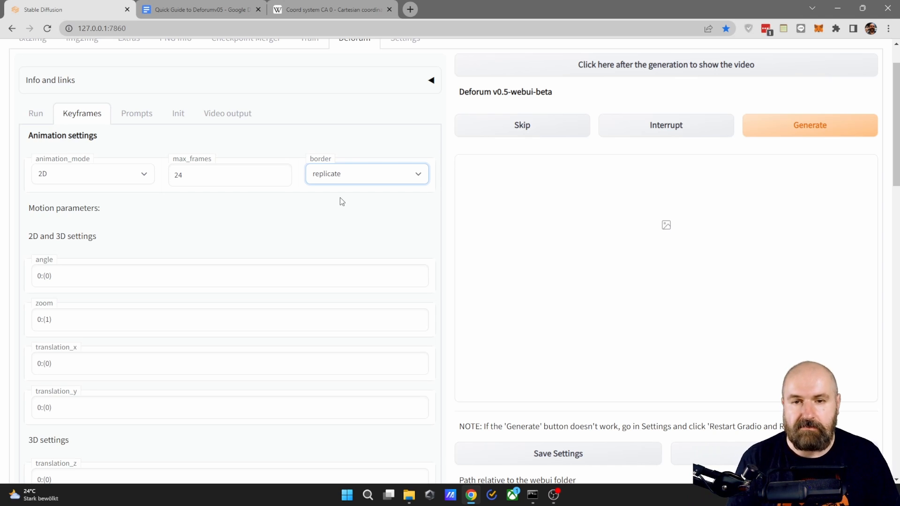
# - Set the border mode in the animation settings to wrap
pyautogui.click(345, 173)
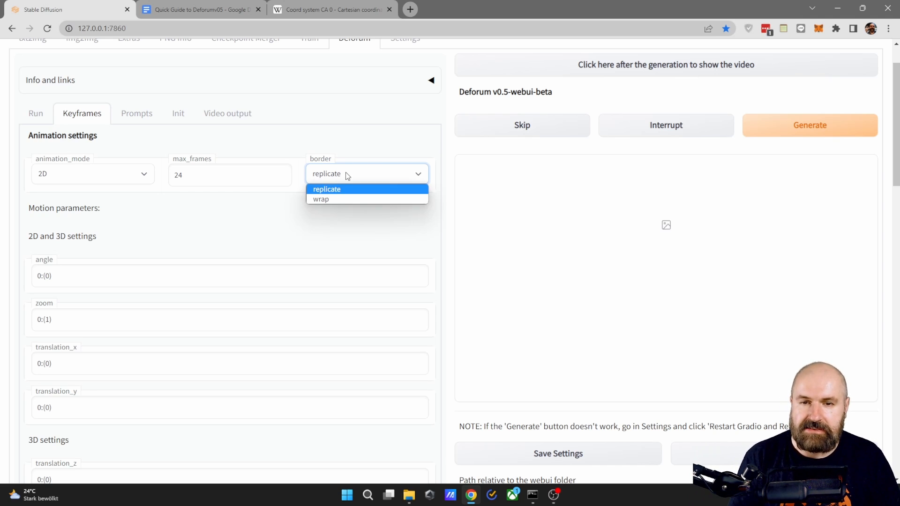
pyautogui.click(335, 199)
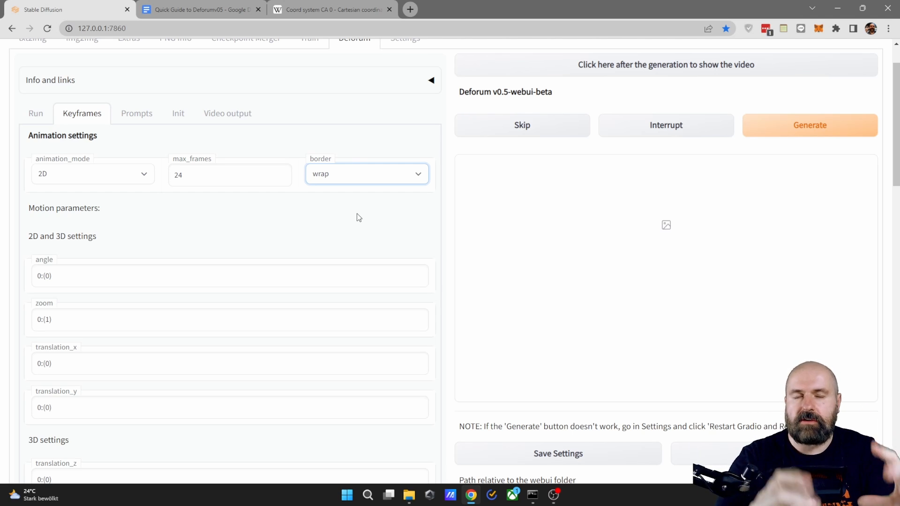
# - Try adding a second angle keyframe with value 5 at frame 50, and undo it
pyautogui.scroll(-2, 357, 214)
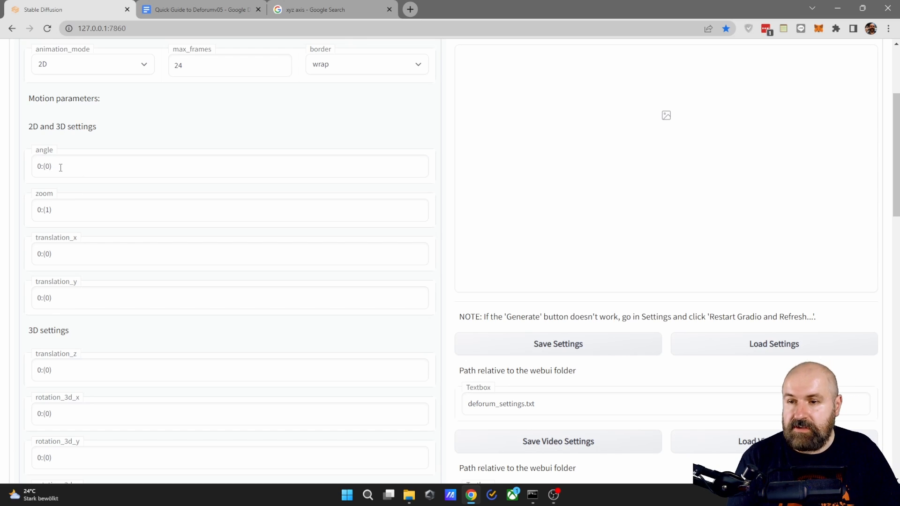
pyautogui.click(60, 167)
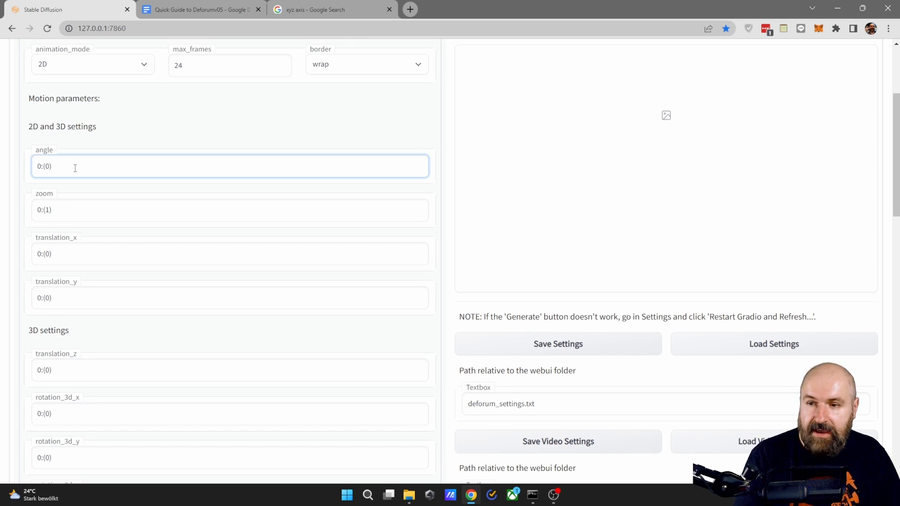
pyautogui.write(',')
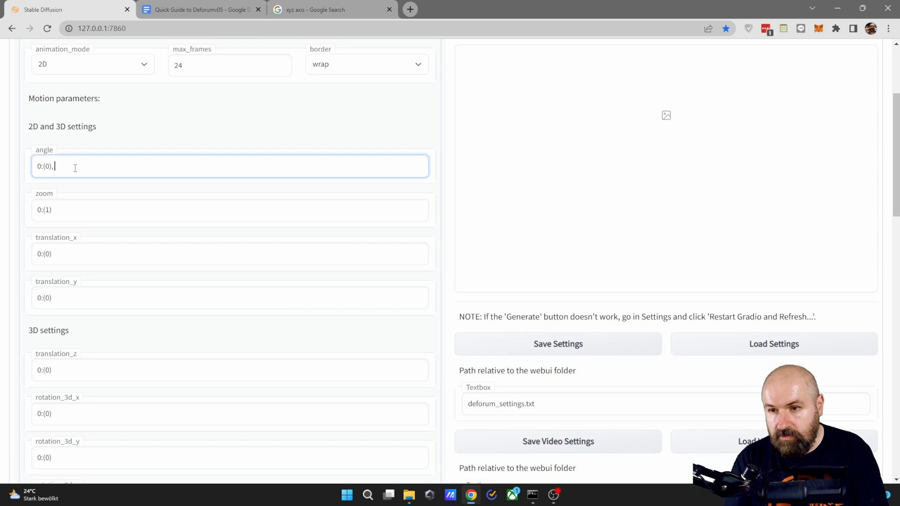
pyautogui.write(' 50')
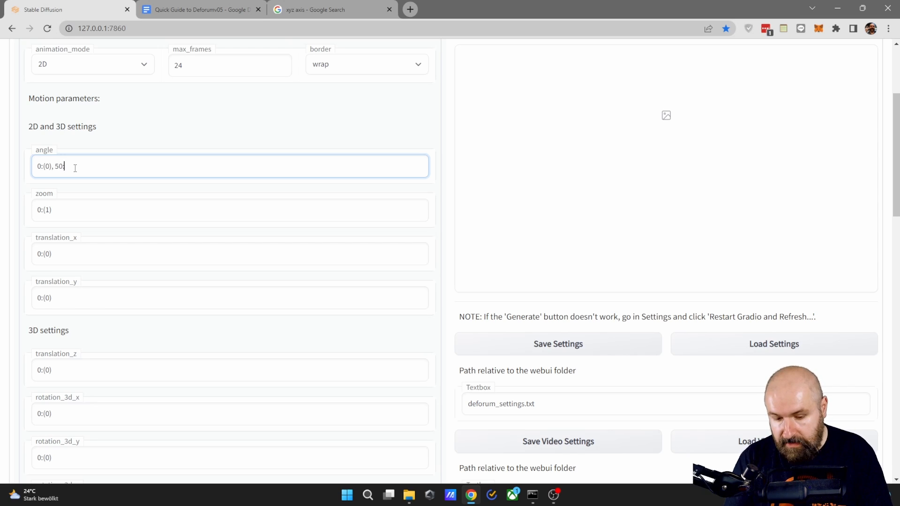
pyautogui.write(':(')
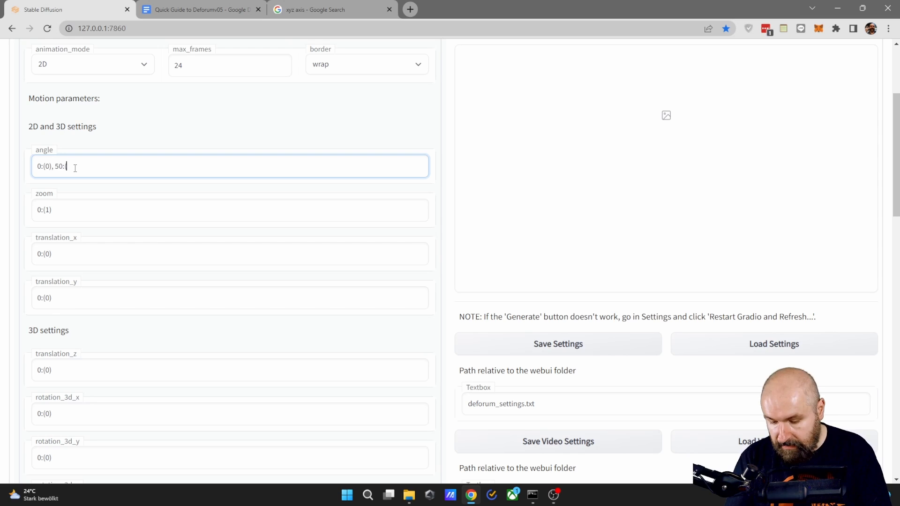
pyautogui.write('5')
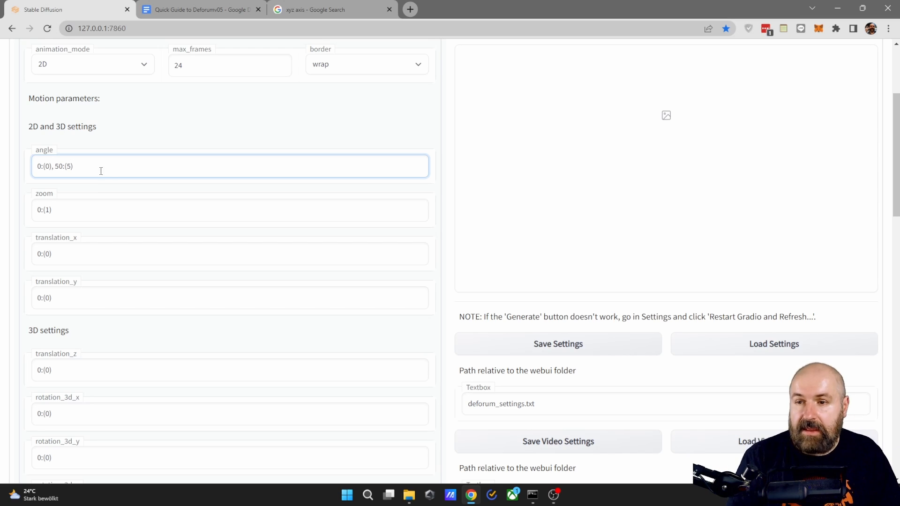
pyautogui.doubleClick(70, 167)
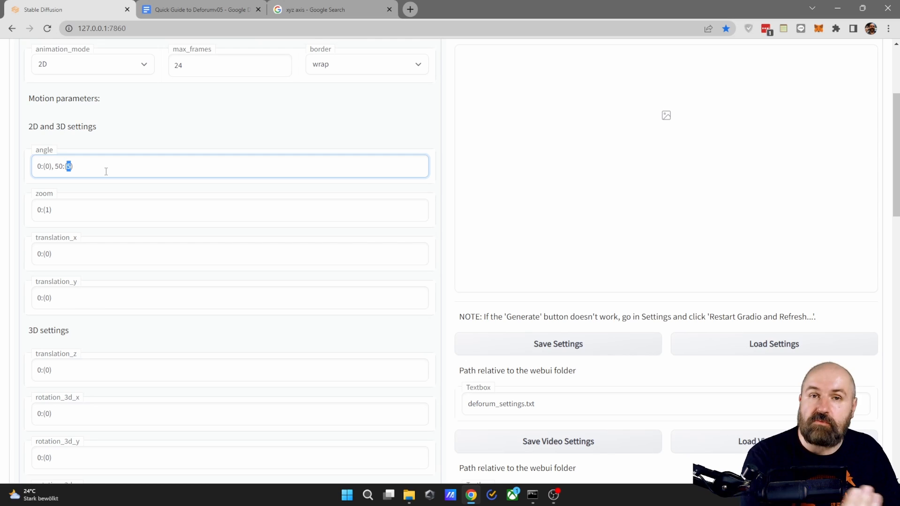
pyautogui.hotkey('ctrl', 'z')
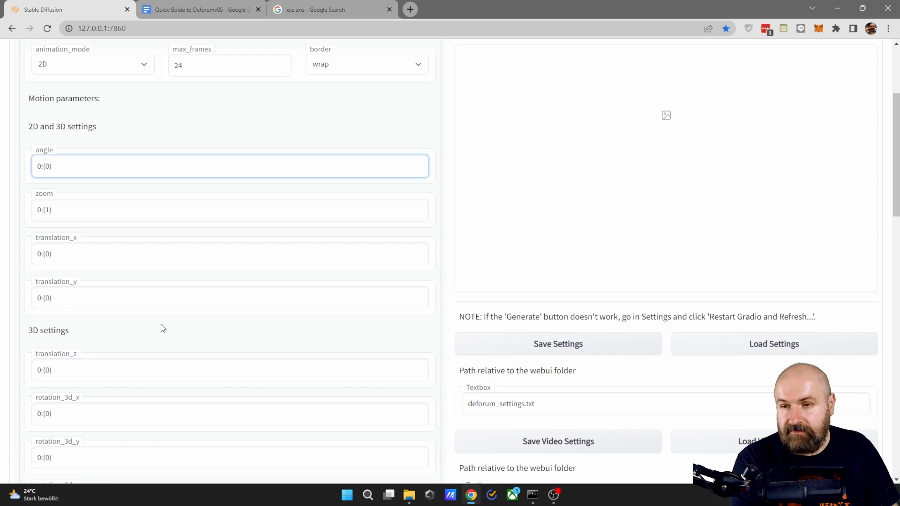
# - Try an angle of -2 at frame 0 and restore the value to 0
pyautogui.doubleClick(47, 166)
pyautogui.write('-2')
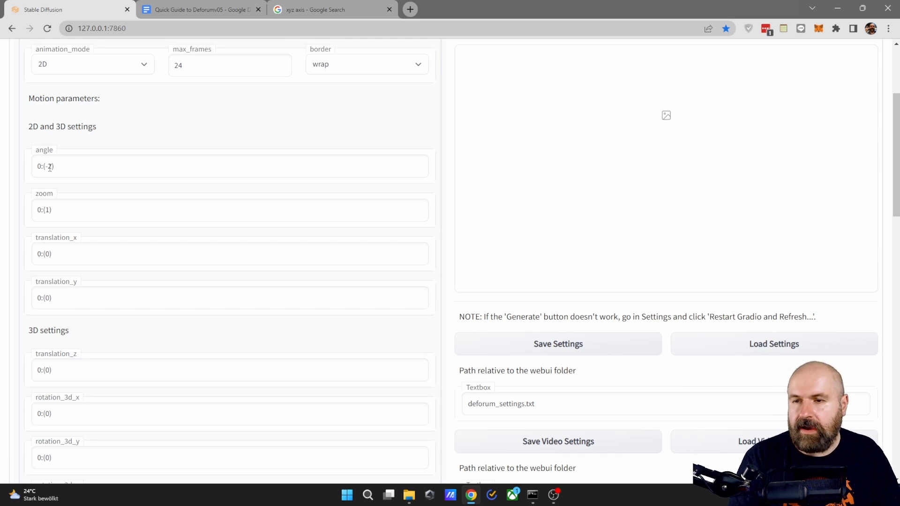
pyautogui.click(48, 166)
pyautogui.press('BackSpace')
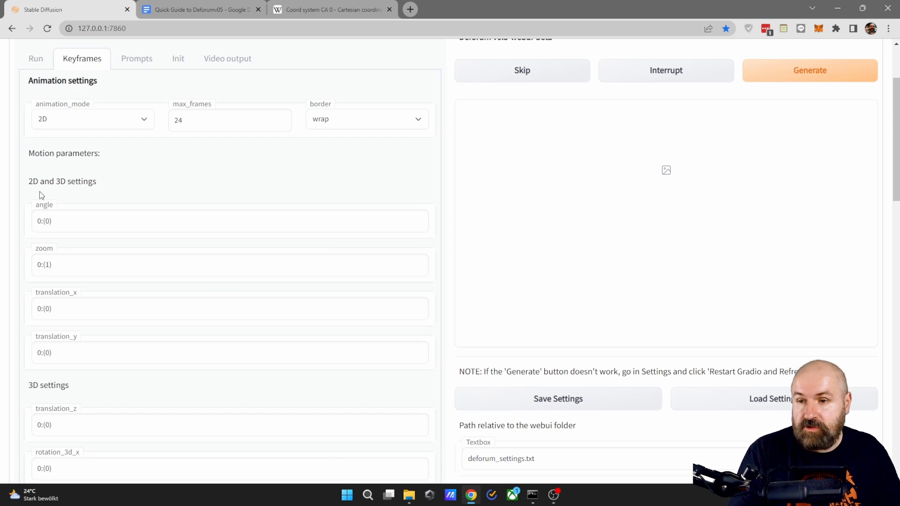
# - Examine the 2D and 3D motion settings group, keep animation_mode at 2D, and look over the 3D settings
pyautogui.moveTo(29, 181); pyautogui.dragTo(105, 184)
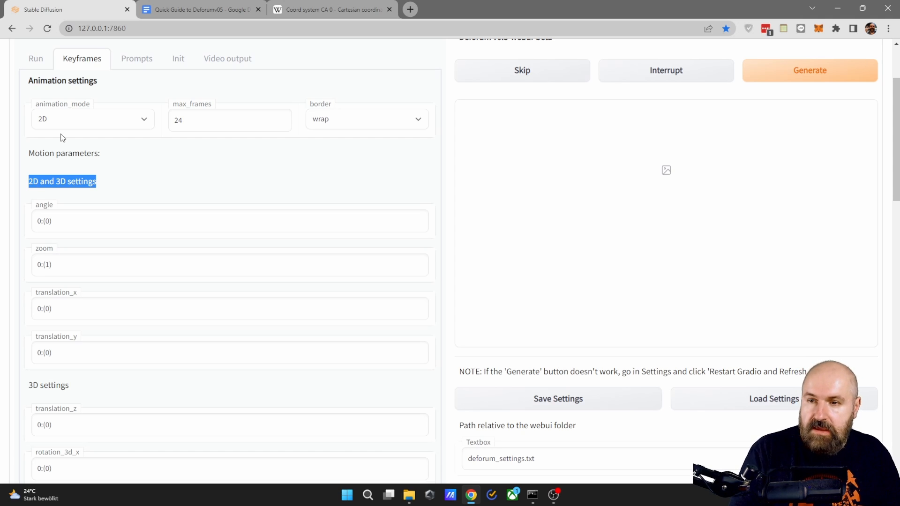
pyautogui.click(58, 122)
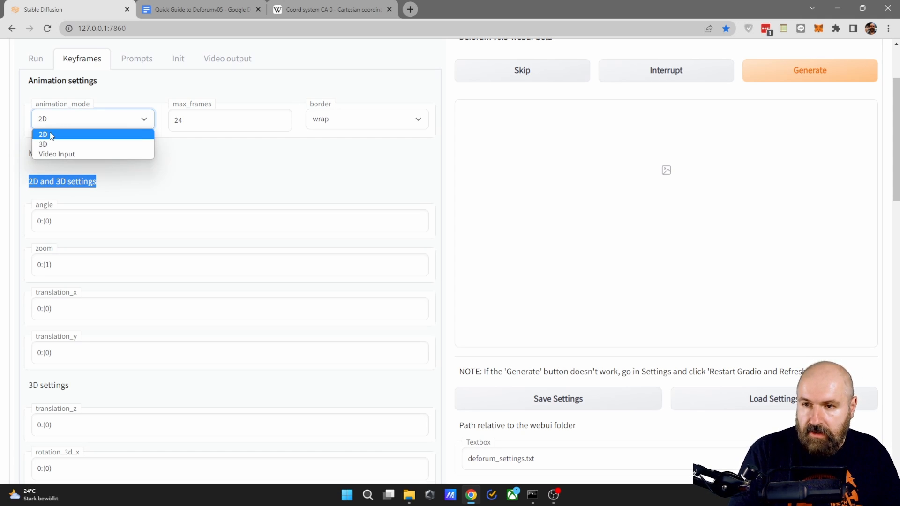
pyautogui.click(52, 135)
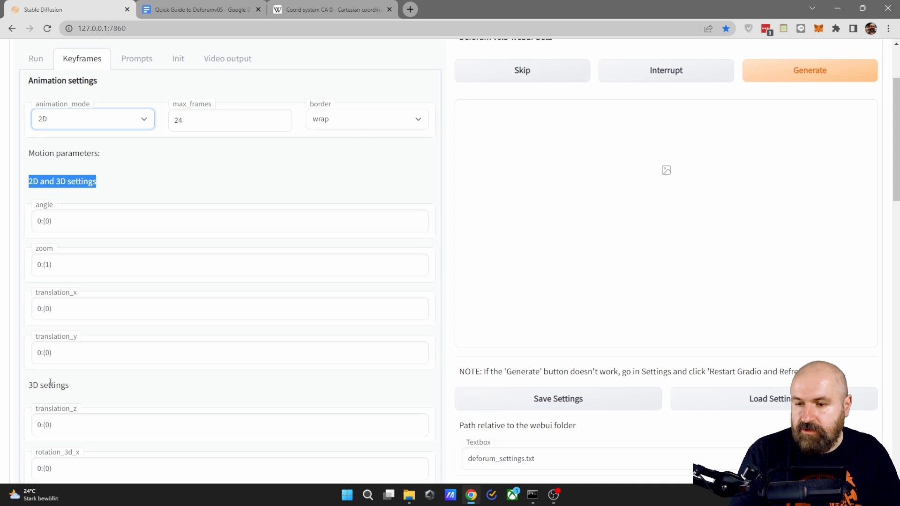
pyautogui.scroll(-3, 102, 342)
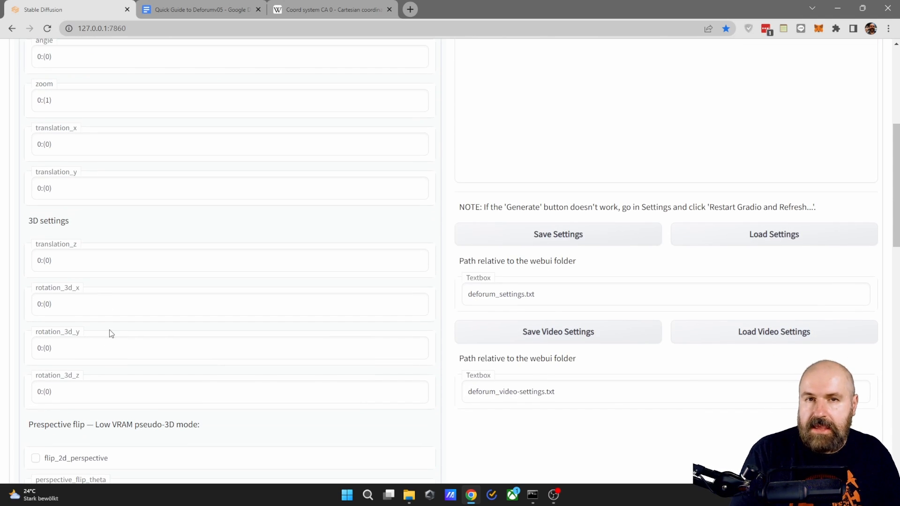
# - Try the 3D animation mode, look over its translation and rotation settings, and return animation_mode to 2D
pyautogui.scroll(4, 108, 333)
pyautogui.click(64, 174)
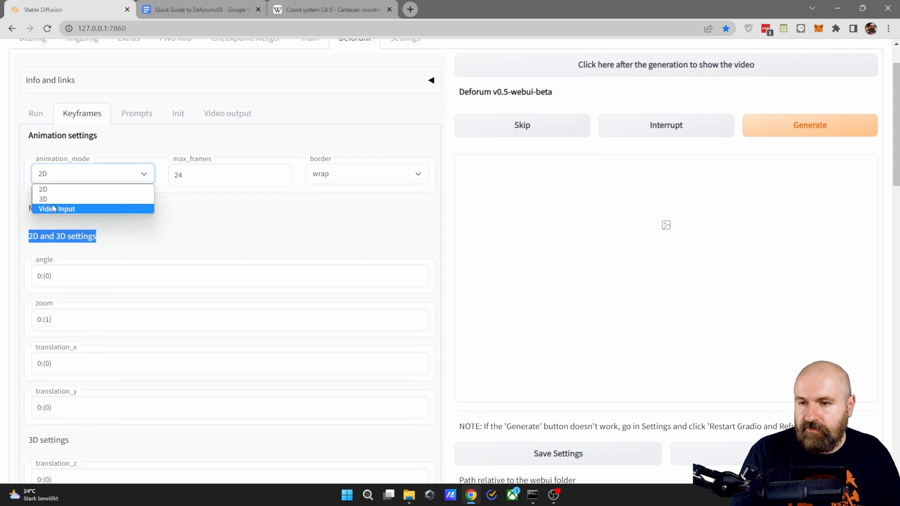
pyautogui.click(49, 199)
pyautogui.click(67, 173)
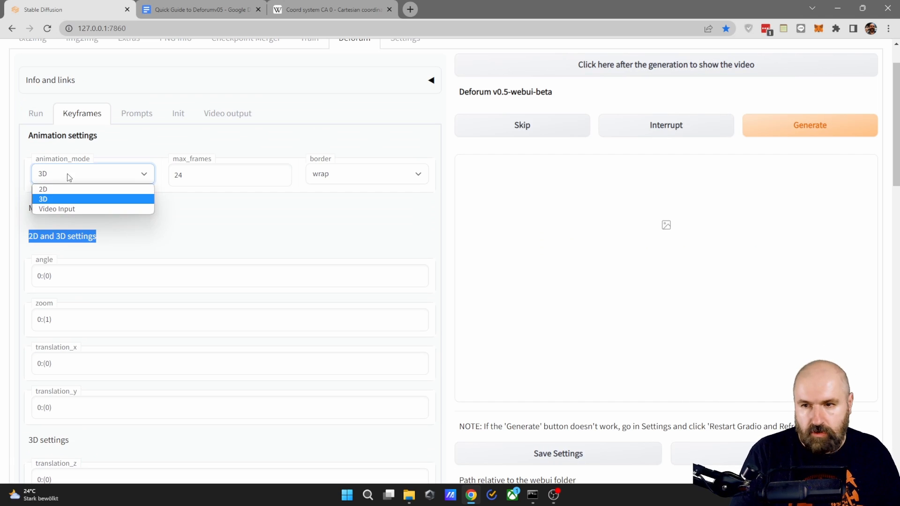
pyautogui.click(58, 196)
pyautogui.scroll(-5, 101, 323)
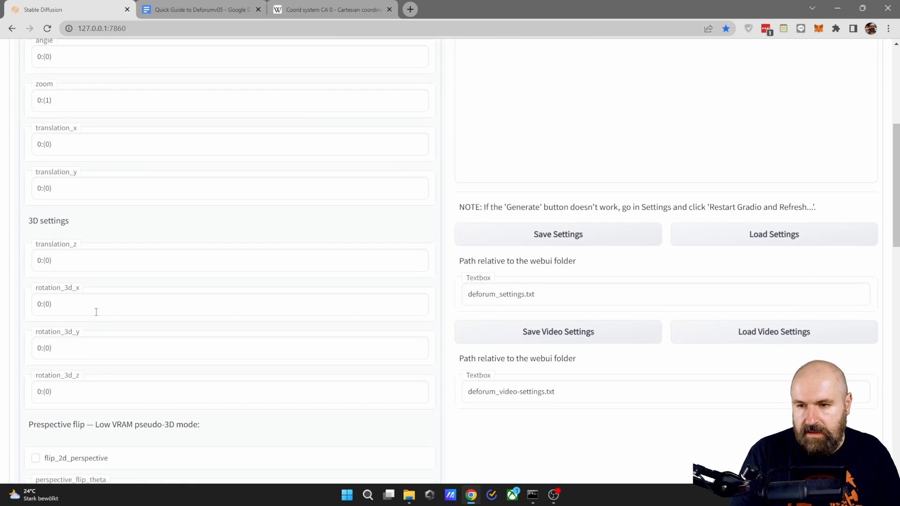
pyautogui.scroll(4, 95, 311)
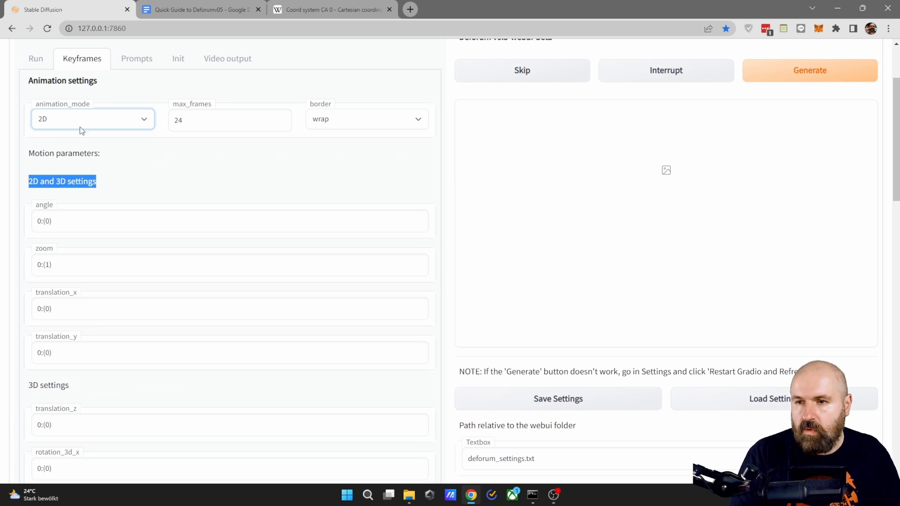
# - Try enabling flip_2d_perspective under the low VRAM pseudo-3D mode and turn it off again
pyautogui.scroll(-4, 141, 281)
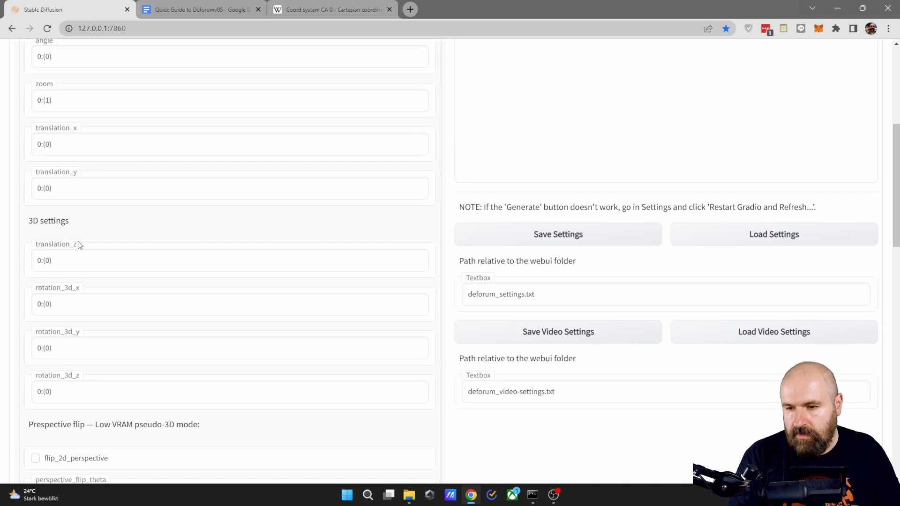
pyautogui.scroll(-6, 146, 288)
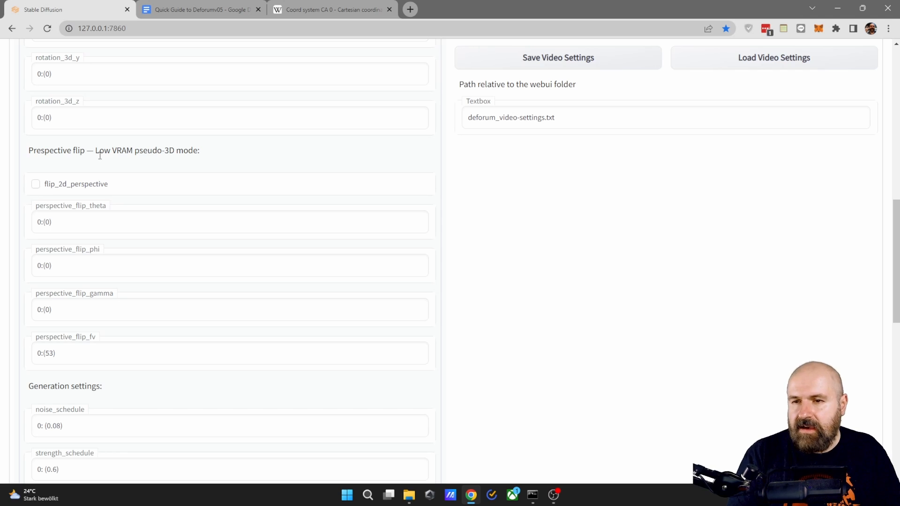
pyautogui.moveTo(95, 155); pyautogui.dragTo(203, 158)
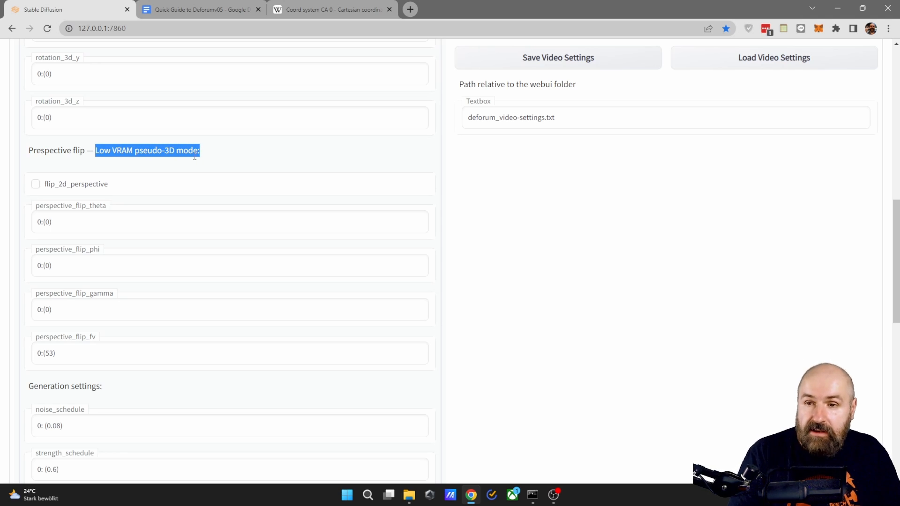
pyautogui.click(35, 185)
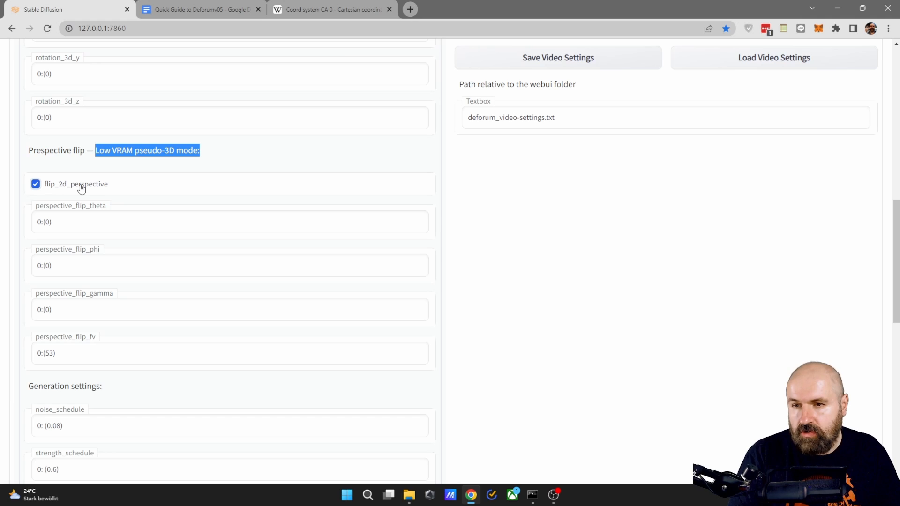
pyautogui.scroll(8, 110, 258)
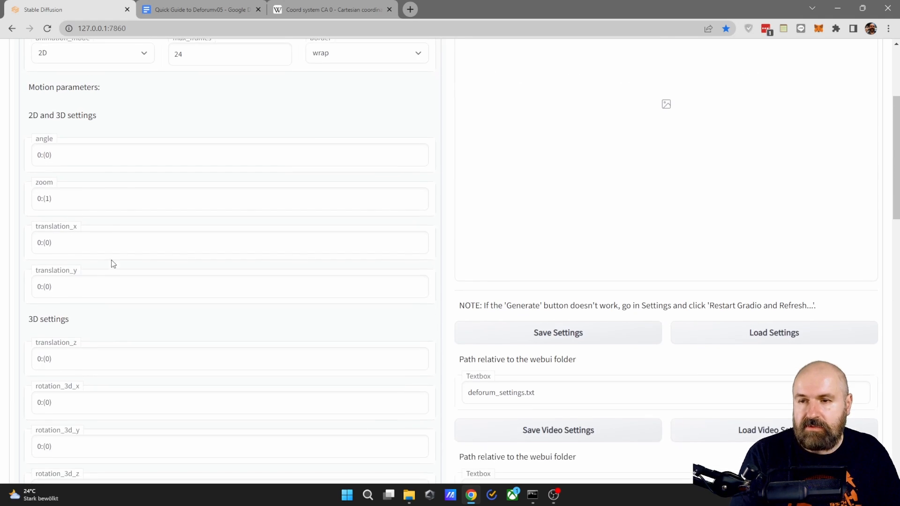
pyautogui.scroll(1, 81, 159)
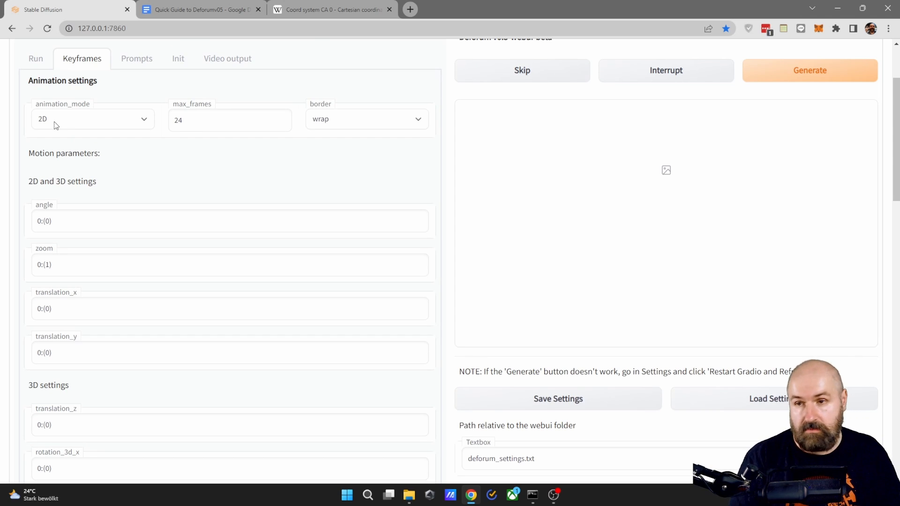
pyautogui.scroll(-9, 98, 290)
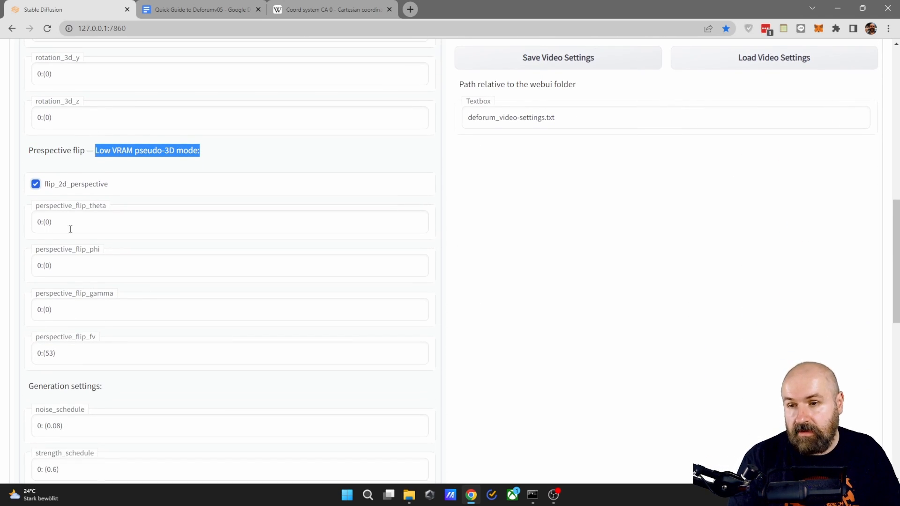
pyautogui.click(35, 184)
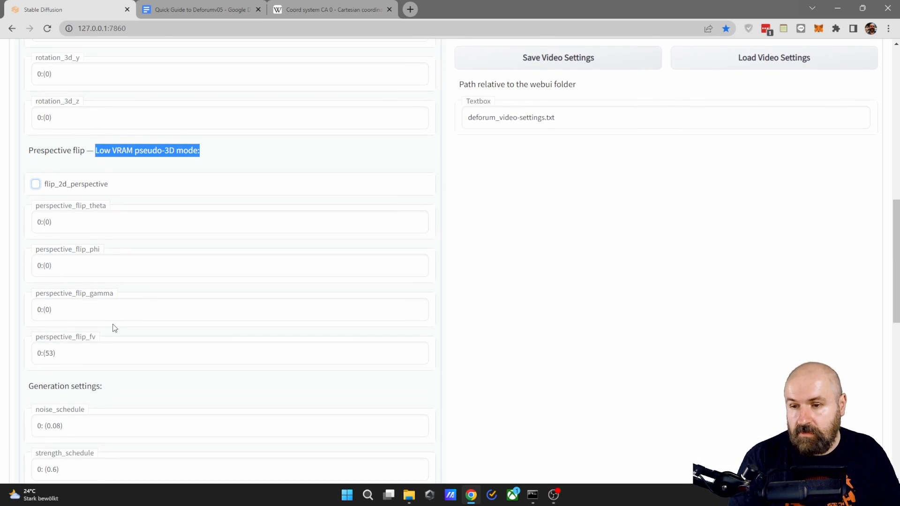
# - Set the zoom motion parameter at frame 0 to 1.1
pyautogui.scroll(9, 114, 327)
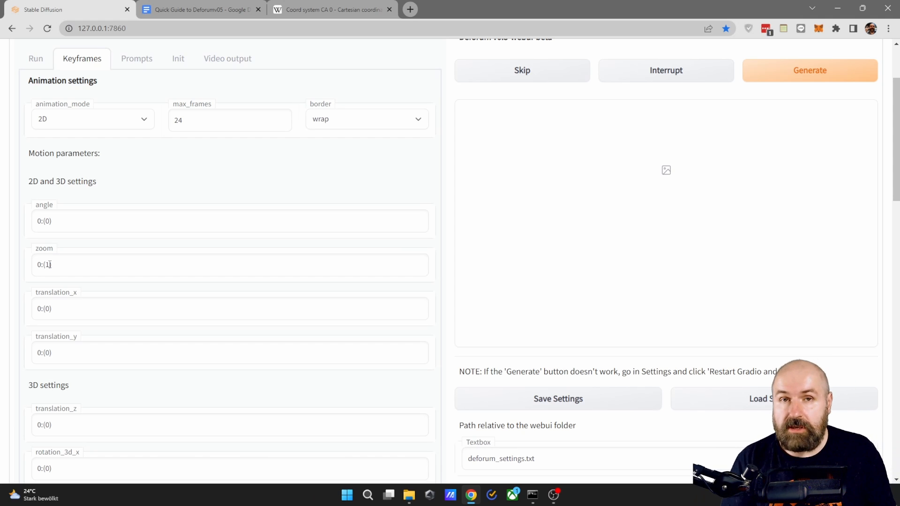
pyautogui.click(144, 269)
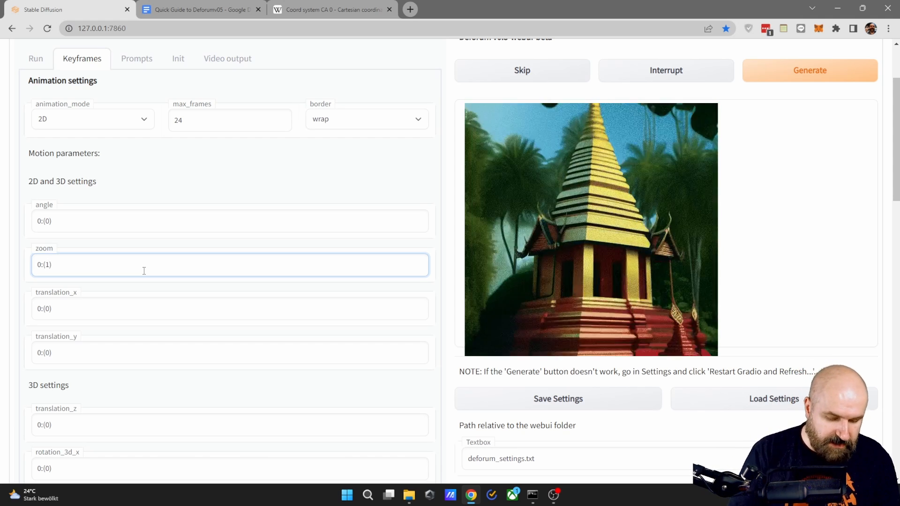
pyautogui.write('.1')
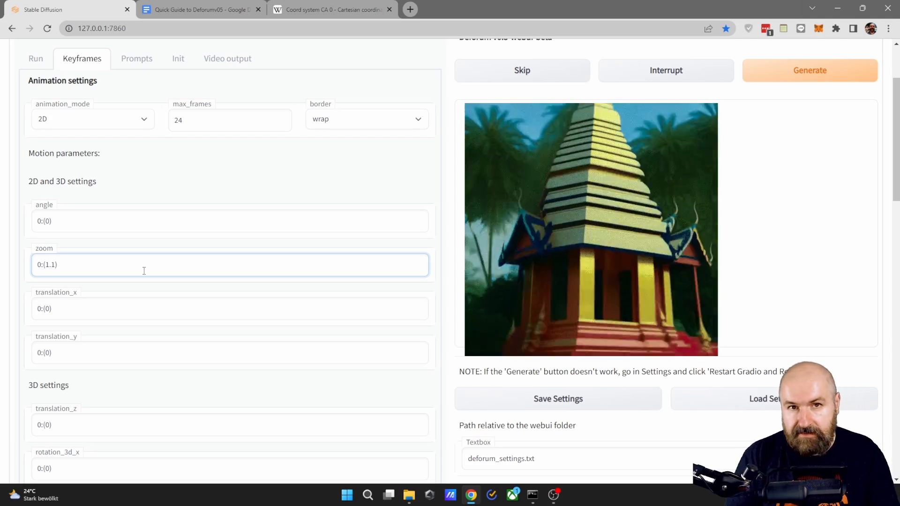
# - Try a zoom of 0.9 at frame 0 and restore the value to 1
pyautogui.press('BackSpace')
pyautogui.press('BackSpace')
pyautogui.press('BackSpace')
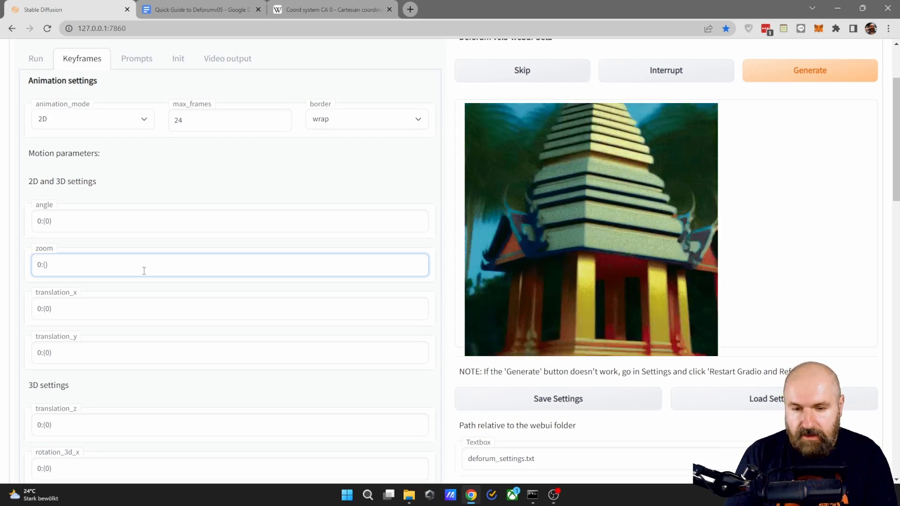
pyautogui.write('0.9')
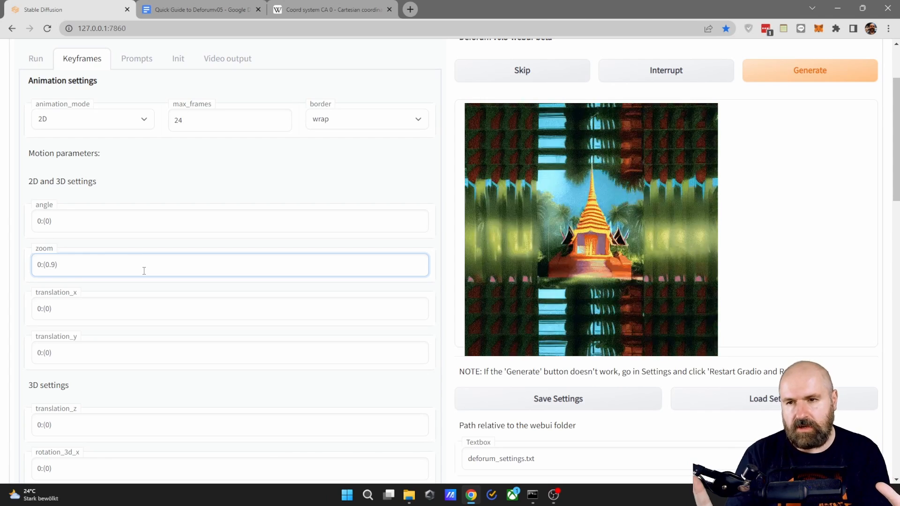
pyautogui.press('BackSpace')
pyautogui.press('BackSpace')
pyautogui.press('BackSpace')
pyautogui.write('1')
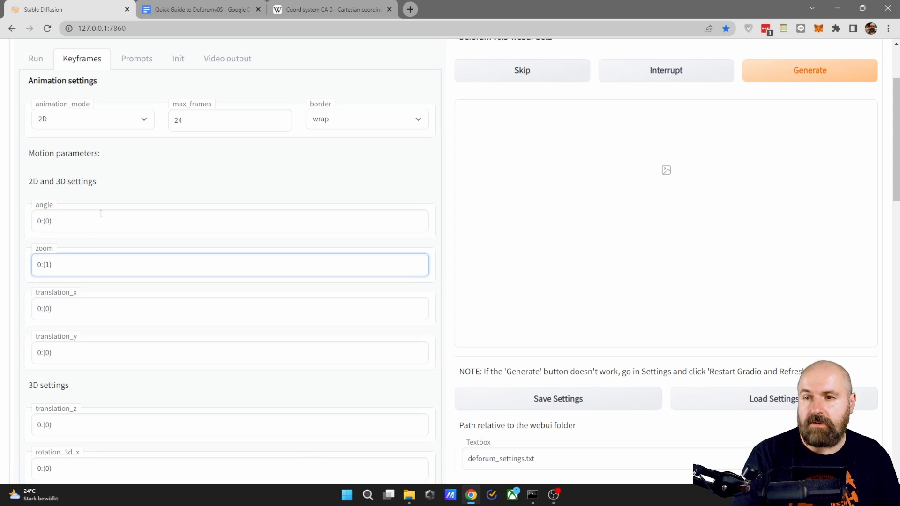
# - Try the 3D animation mode, check the translation_z and 3D rotation parameters, and return animation_mode to 2D
pyautogui.click(85, 125)
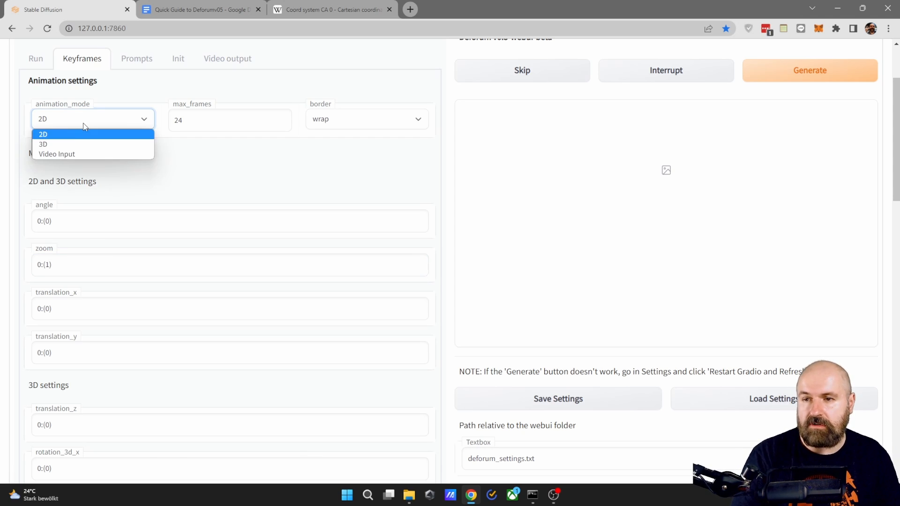
pyautogui.click(59, 144)
pyautogui.scroll(-3, 89, 281)
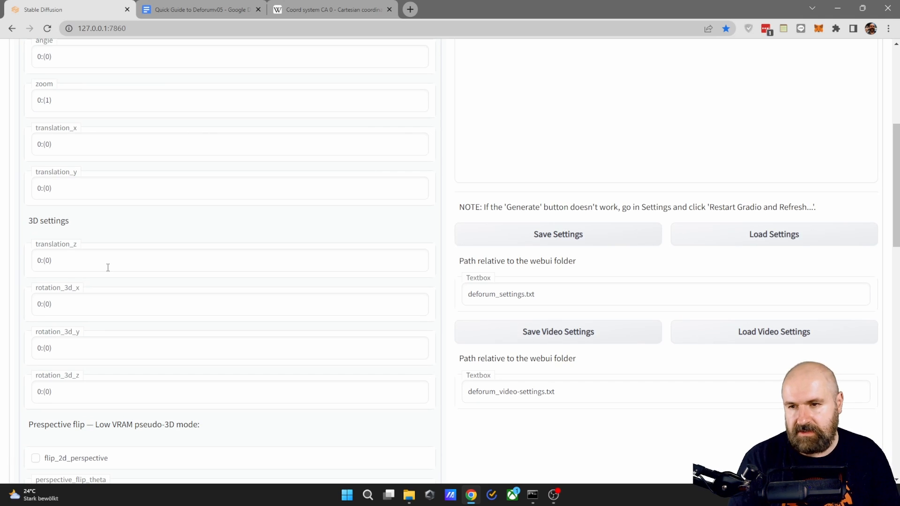
pyautogui.scroll(5, 108, 268)
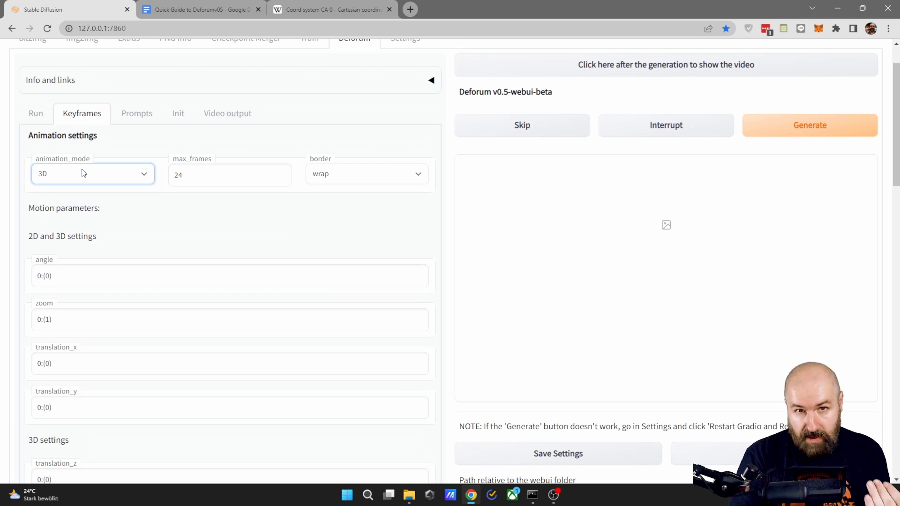
pyautogui.click(83, 174)
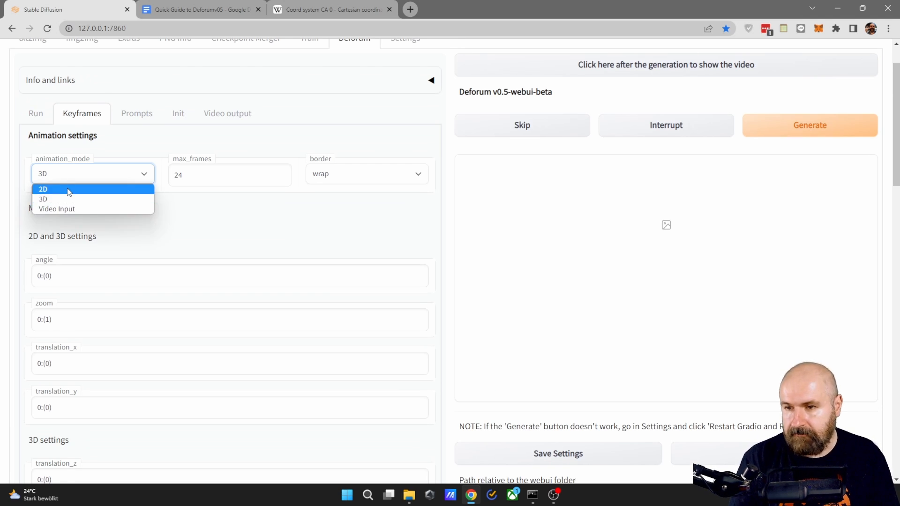
pyautogui.click(71, 187)
# - Compare the translation_x and translation_y motion parameters with the xyz axis reference image, and select the translation_x value at frame 0
pyautogui.scroll(-2, 107, 245)
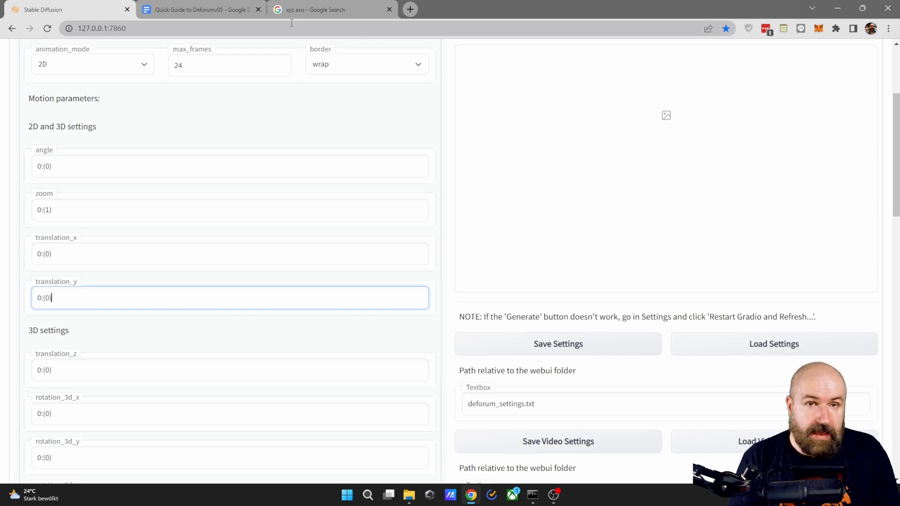
pyautogui.click(300, 10)
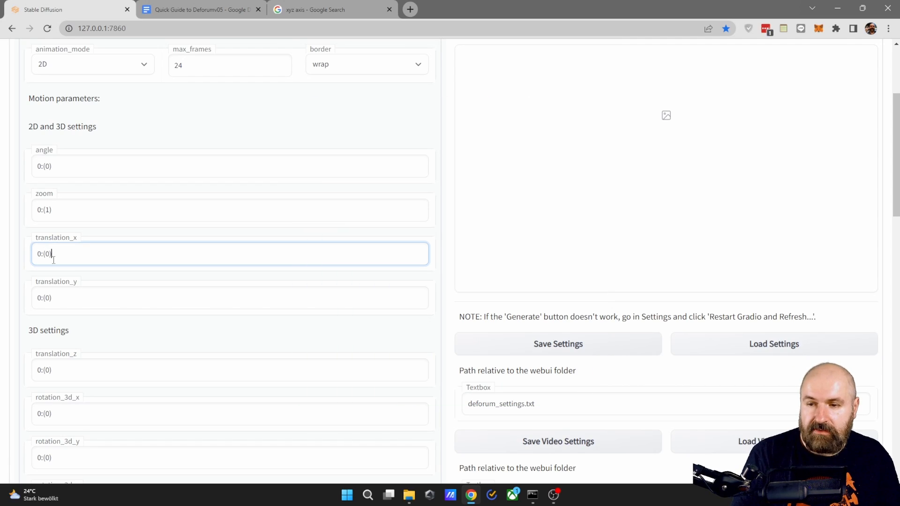
pyautogui.click(47, 257)
pyautogui.doubleClick(48, 259)
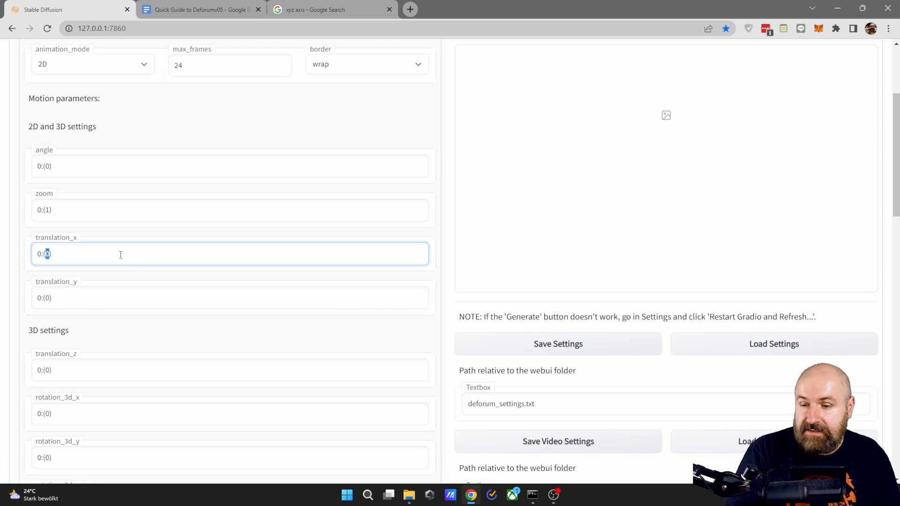
# - Examine the noise, strength, contrast and CFG scale schedules in the generation settings, focusing on the strength_schedule value
pyautogui.scroll(-10, 120, 255)
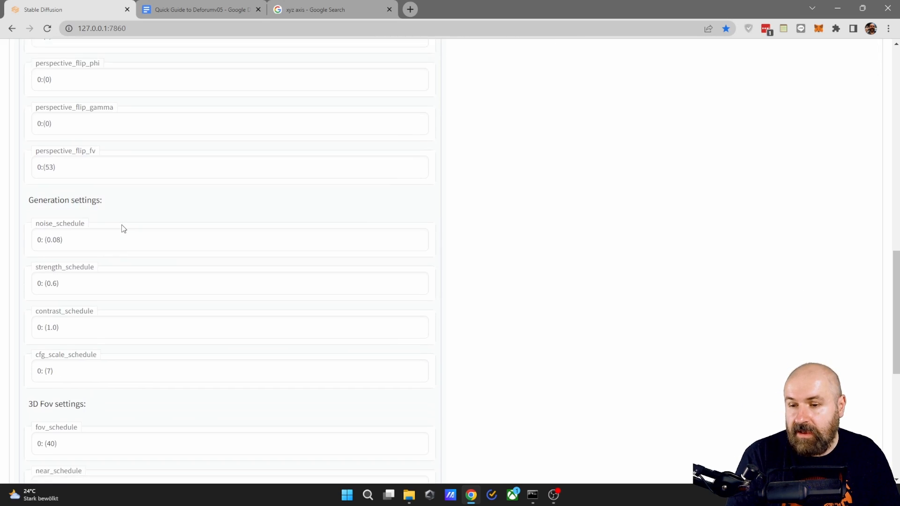
pyautogui.scroll(-2, 124, 228)
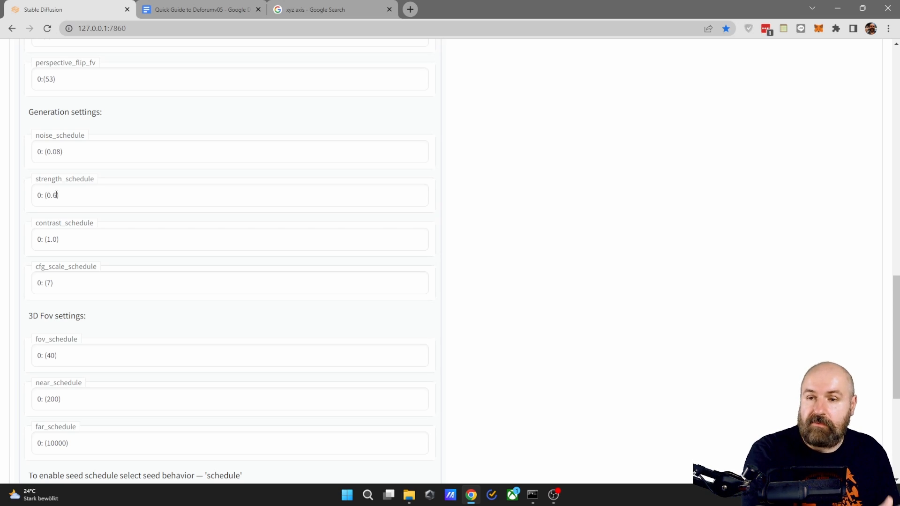
pyautogui.moveTo(56, 194); pyautogui.dragTo(52, 195)
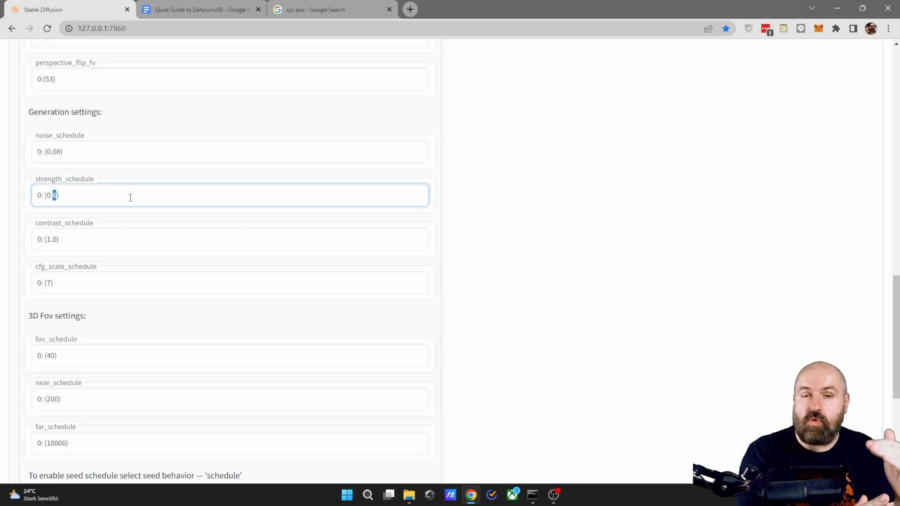
pyautogui.scroll(13, 130, 197)
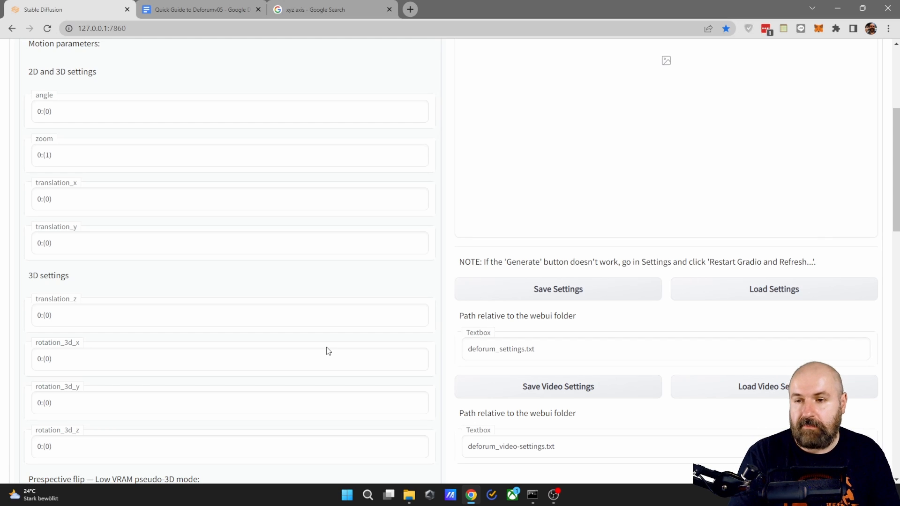
# - Check the translation_z and 3D rotation parameters against the xyz axis reference image and return to the Deforum keyframe settings
pyautogui.scroll(-2, 54, 165)
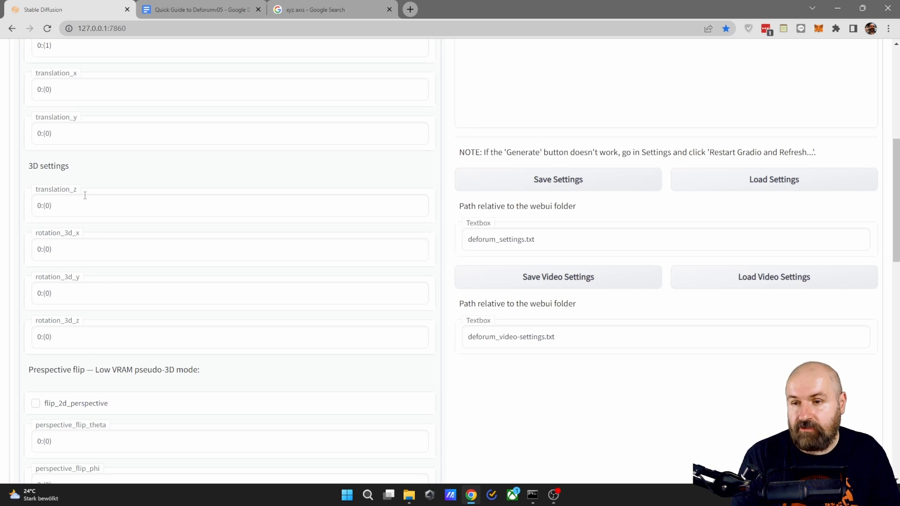
pyautogui.click(298, 12)
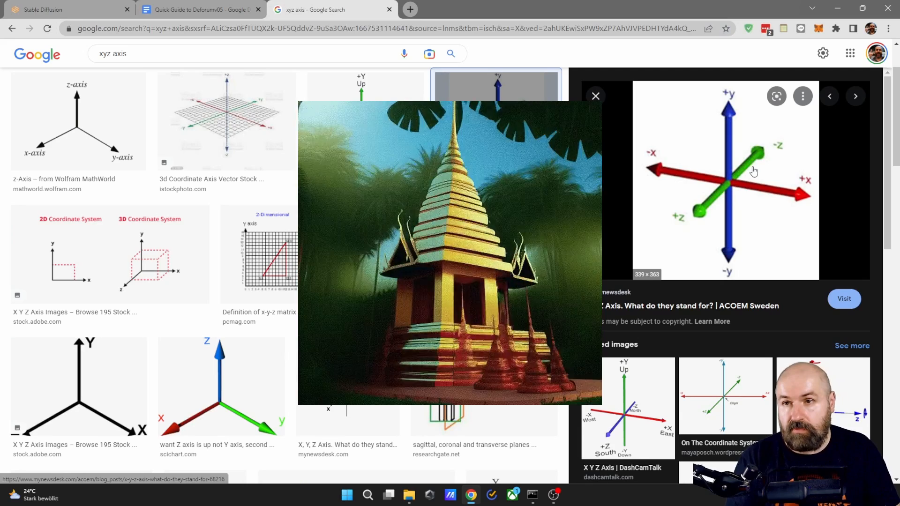
pyautogui.click(68, 11)
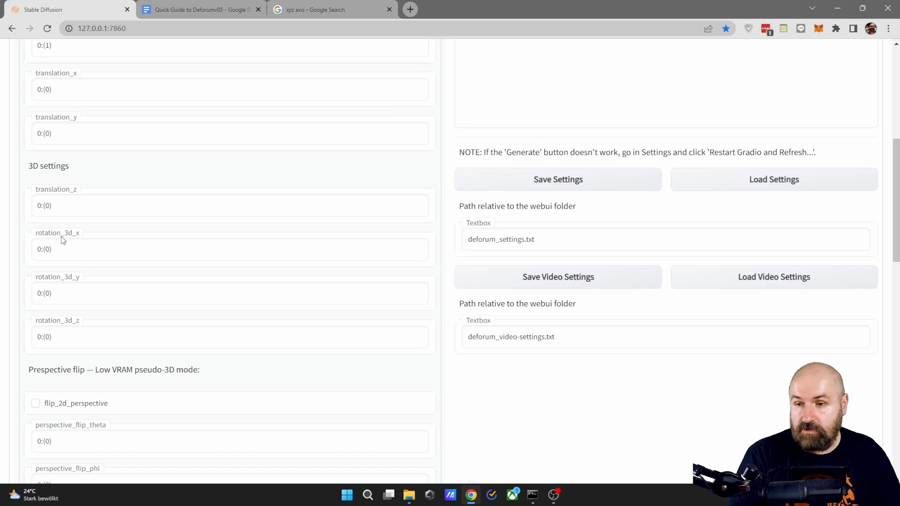
pyautogui.click(329, 7)
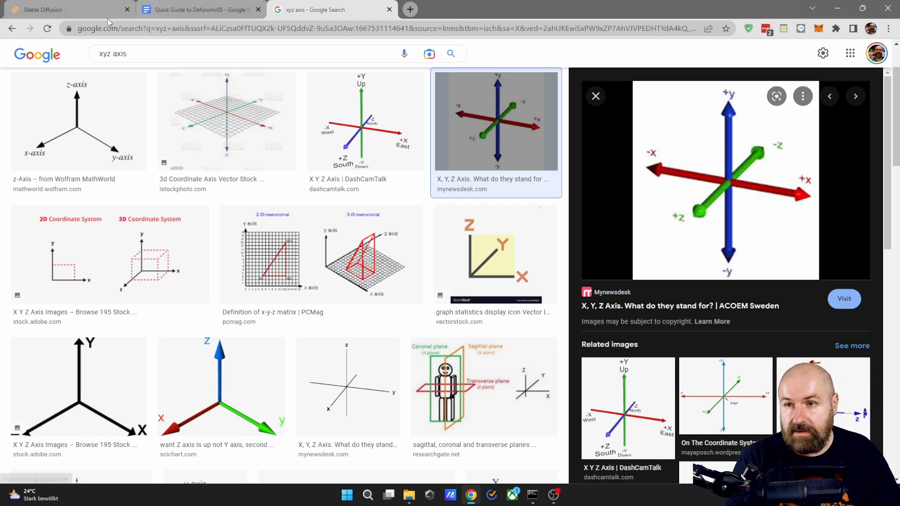
pyautogui.click(75, 9)
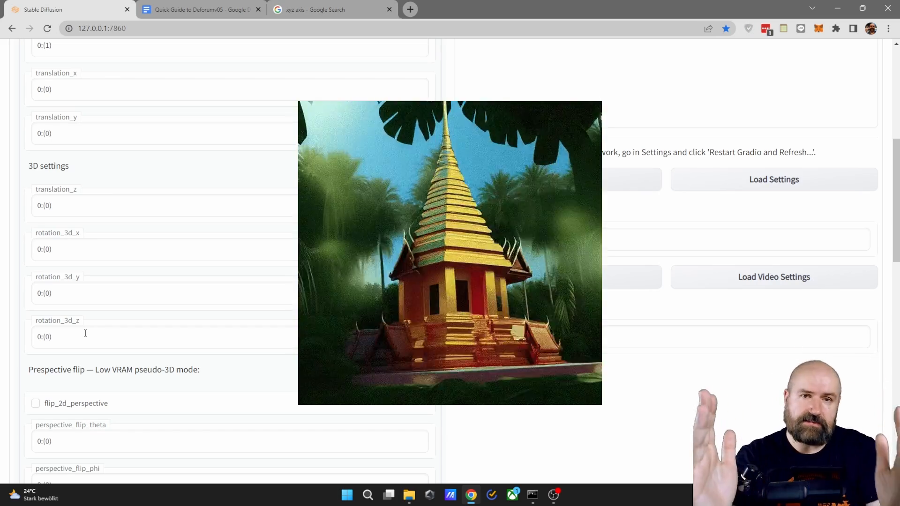
# - Review the motion parameters and the low VRAM pseudo-3D perspective flip settings, including the perspective_flip_fv value
pyautogui.scroll(5, 85, 333)
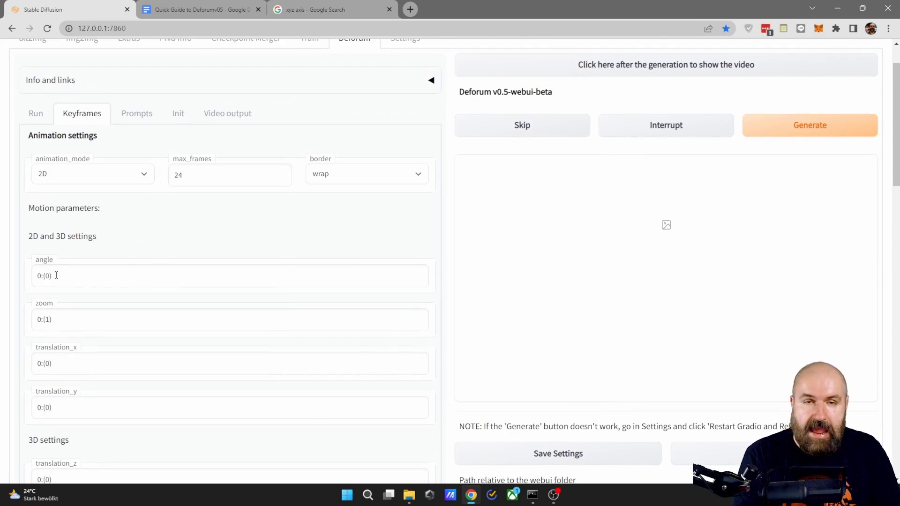
pyautogui.scroll(-7, 110, 305)
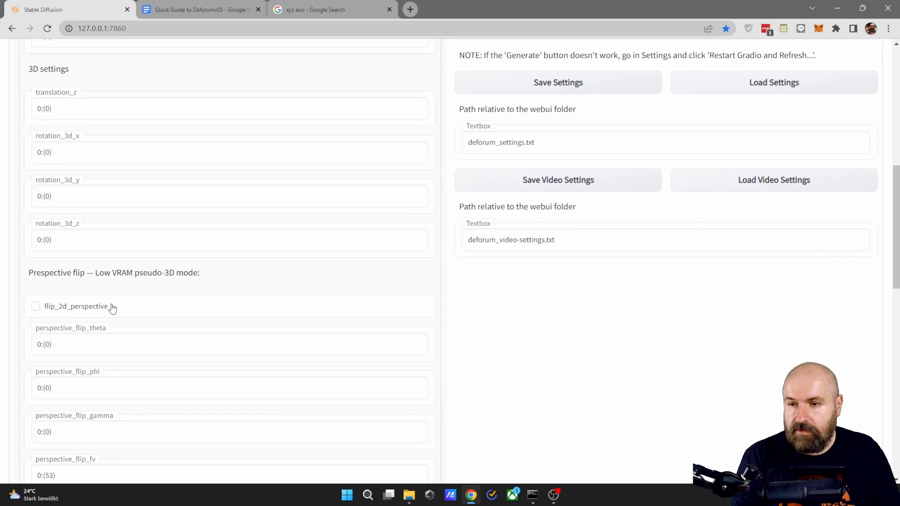
pyautogui.scroll(2, 110, 305)
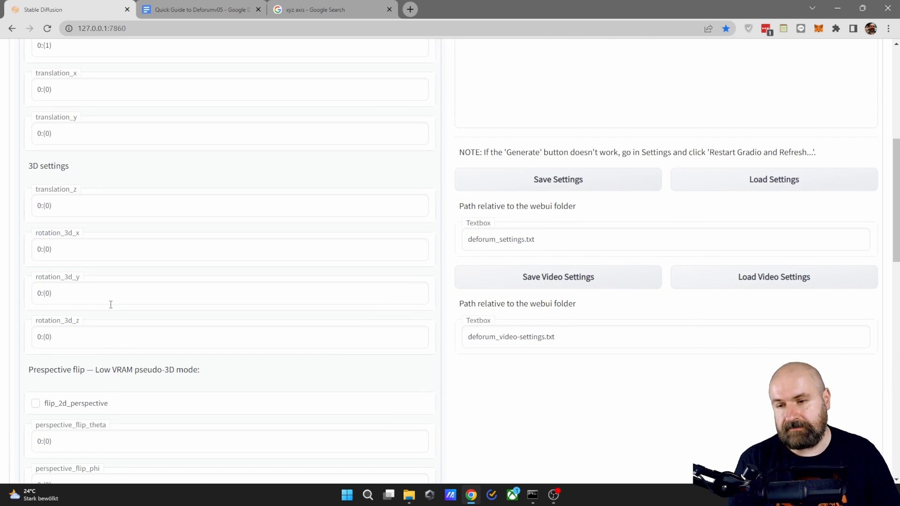
pyautogui.scroll(2, 432, 390)
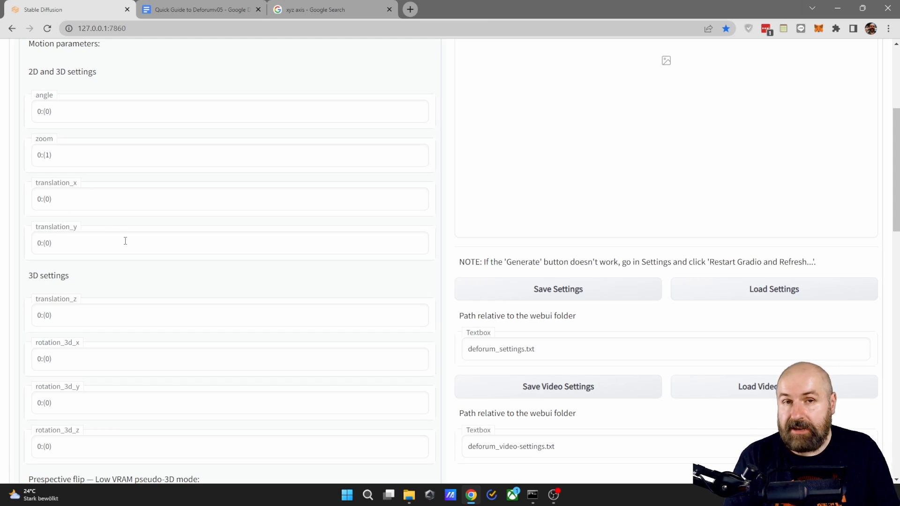
pyautogui.scroll(-7, 68, 165)
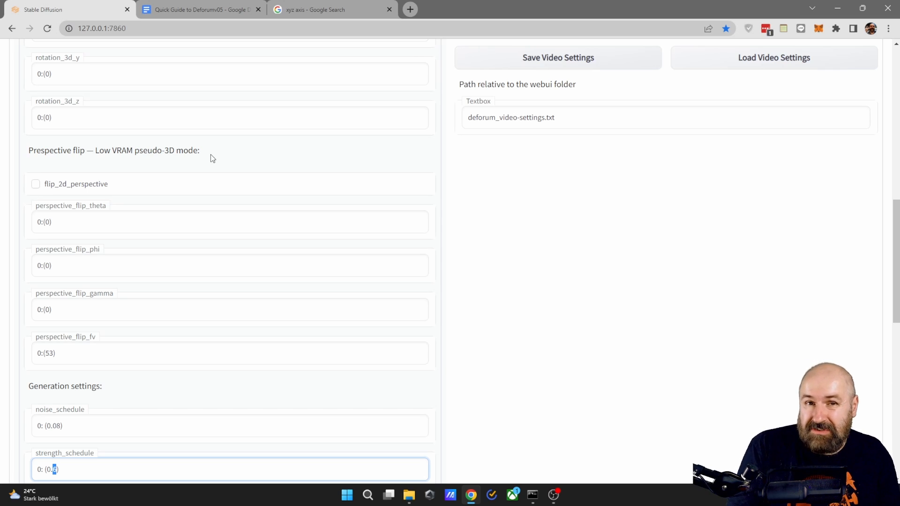
pyautogui.scroll(1, 210, 154)
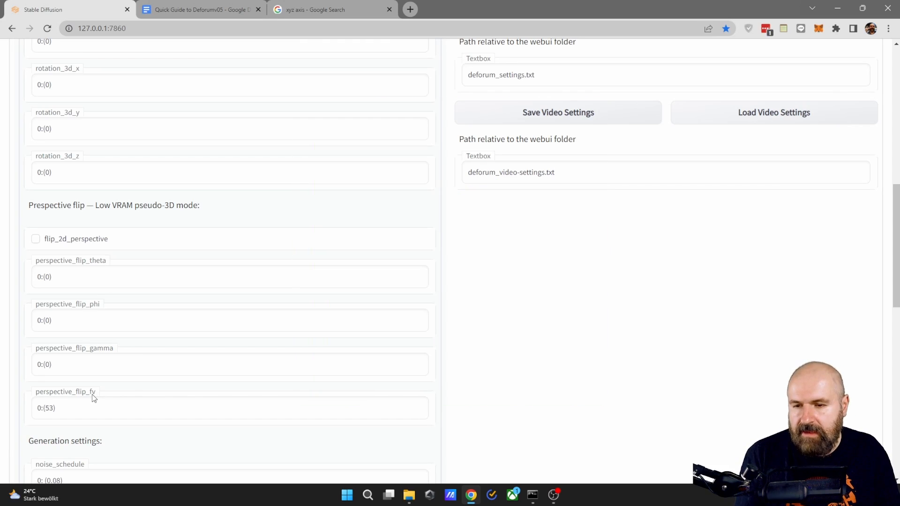
pyautogui.doubleClick(51, 408)
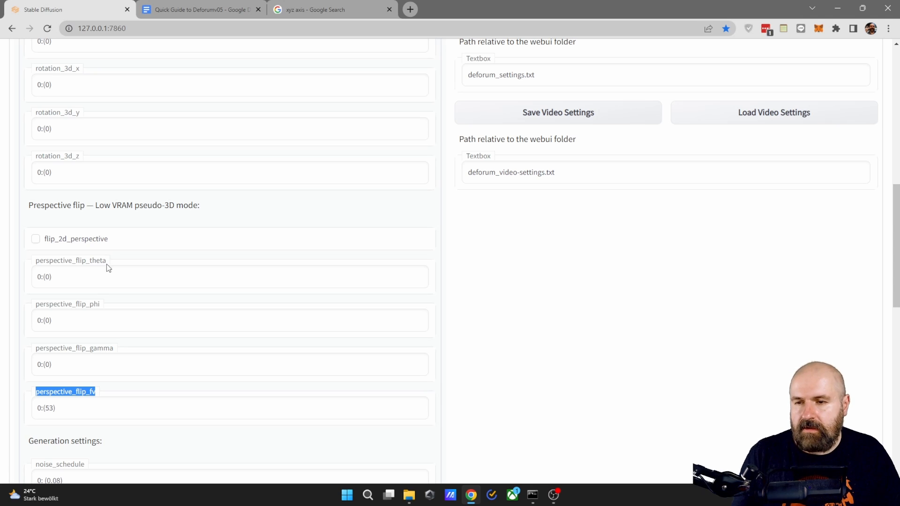
pyautogui.doubleClick(50, 408)
pyautogui.click(114, 302)
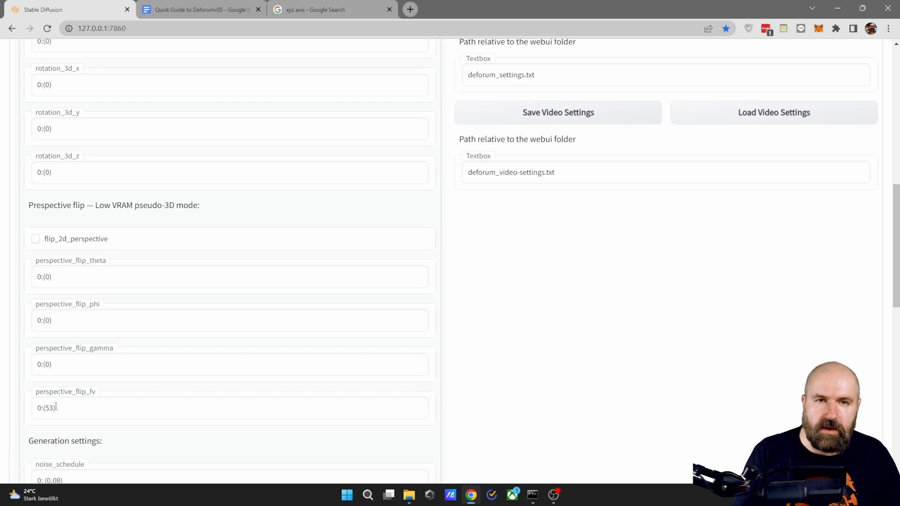
# - Try strength_schedule values of 0.9 and 0.3 at frame 0 in the generation settings
pyautogui.scroll(-5, 57, 406)
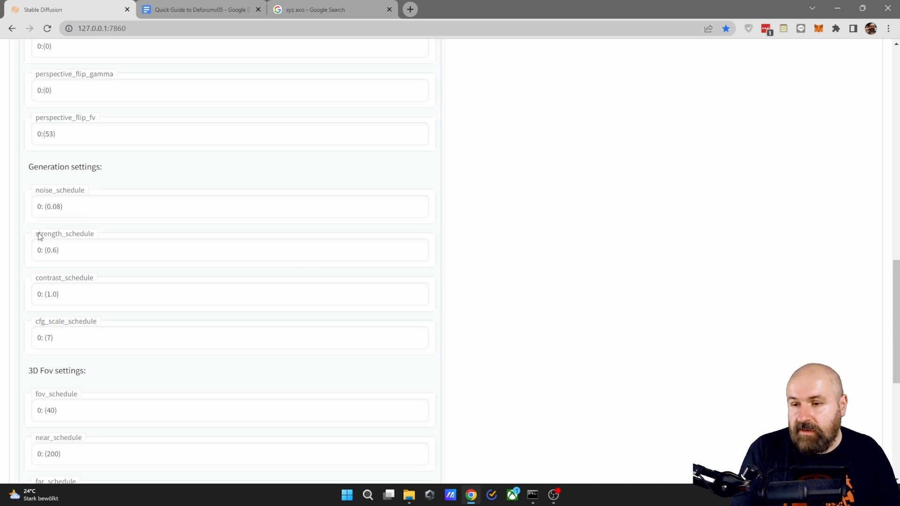
pyautogui.click(56, 251)
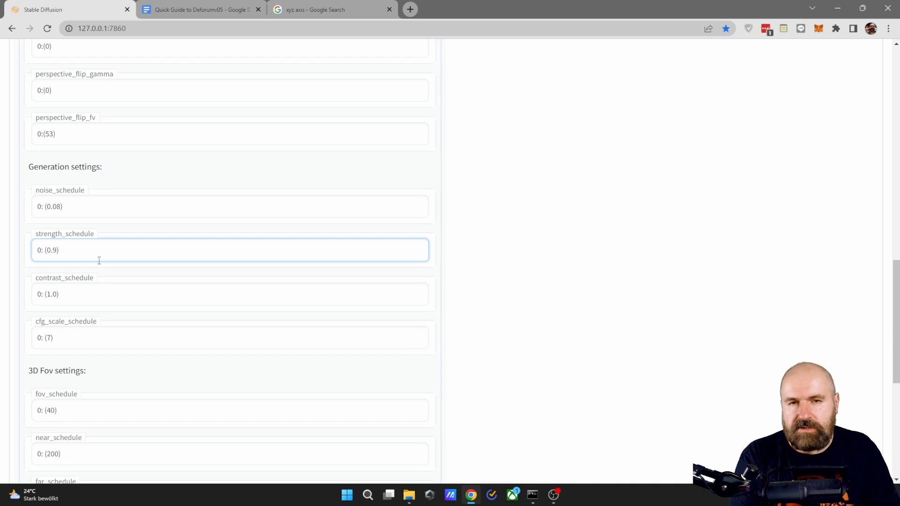
pyautogui.press('BackSpace')
pyautogui.write('9')
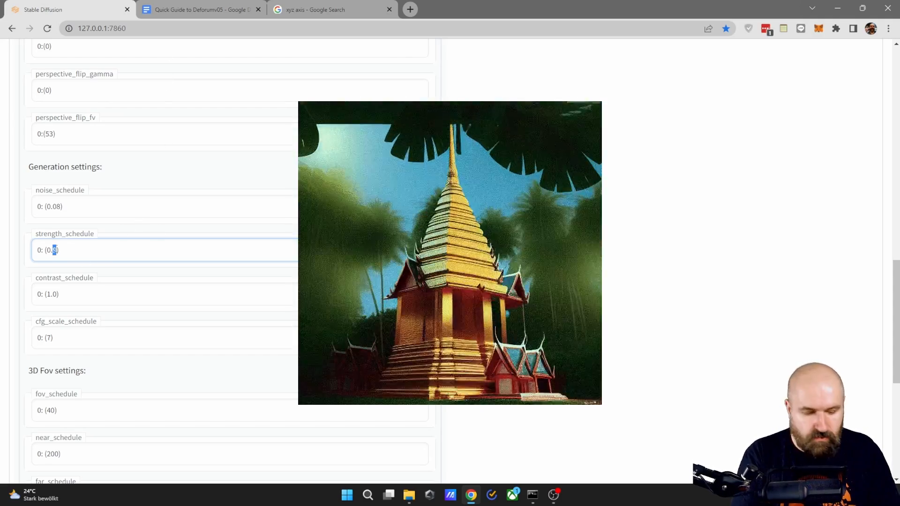
pyautogui.press('BackSpace')
pyautogui.write('3')
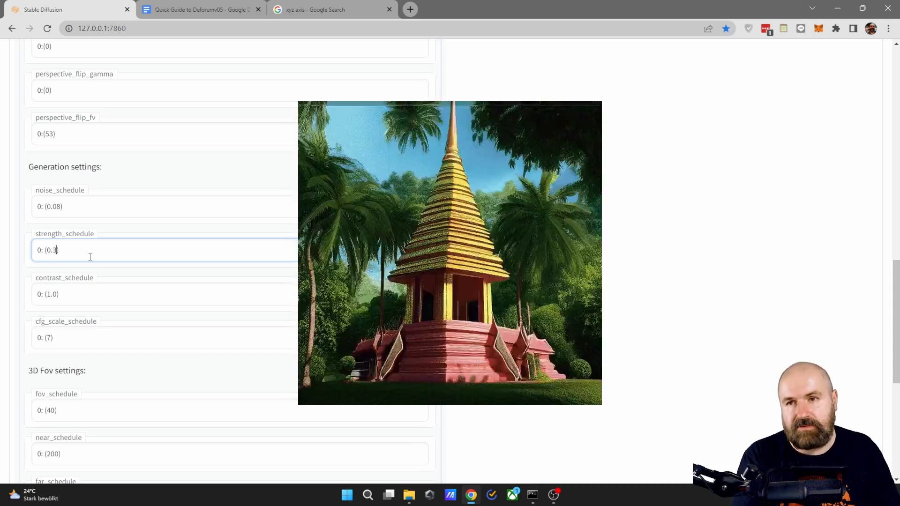
# - Set the strength_schedule value at frame 0 to 0.5
pyautogui.scroll(3, 116, 280)
pyautogui.scroll(3, 156, 174)
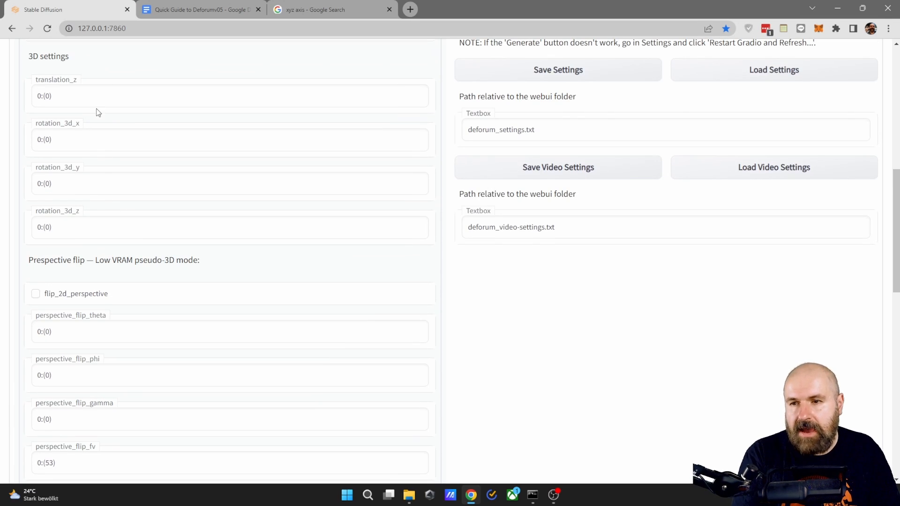
pyautogui.scroll(-6, 130, 283)
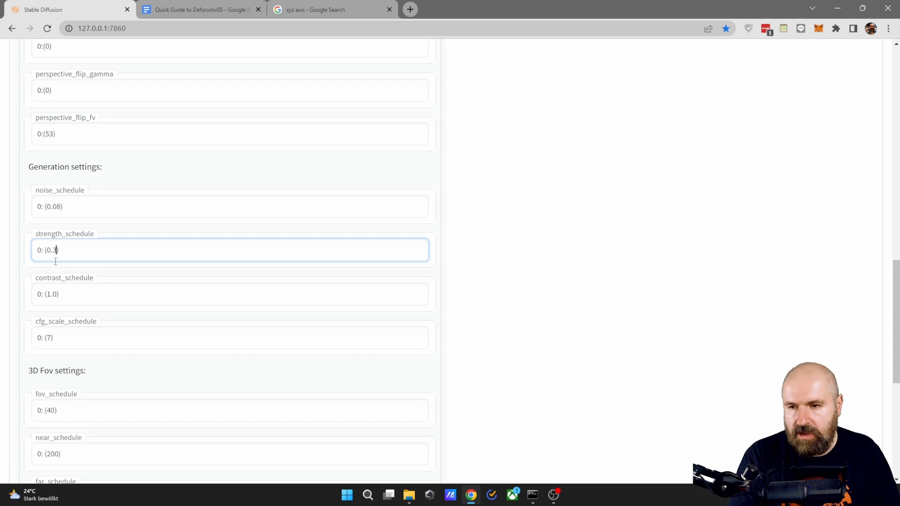
pyautogui.moveTo(57, 252); pyautogui.dragTo(52, 252)
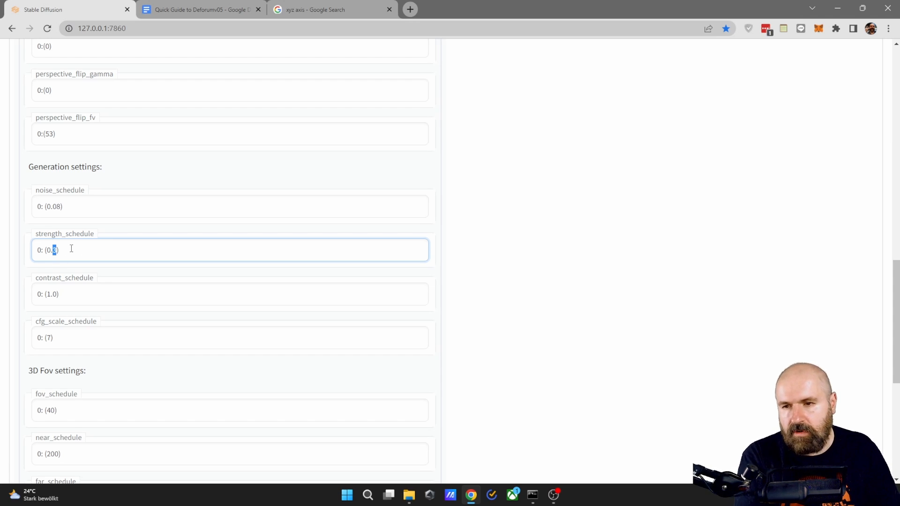
pyautogui.write('5')
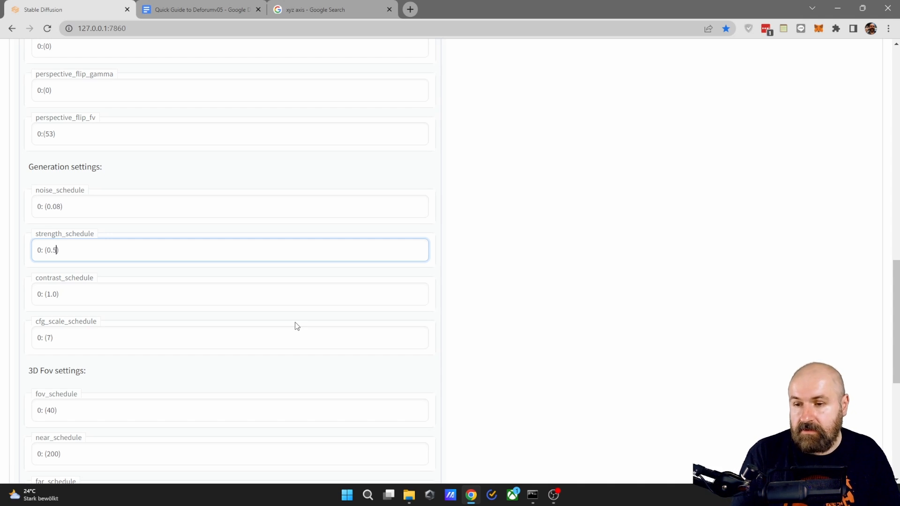
# - Examine the contrast_schedule and cfg_scale_schedule values and the 3D Fov settings below them
pyautogui.click(89, 284)
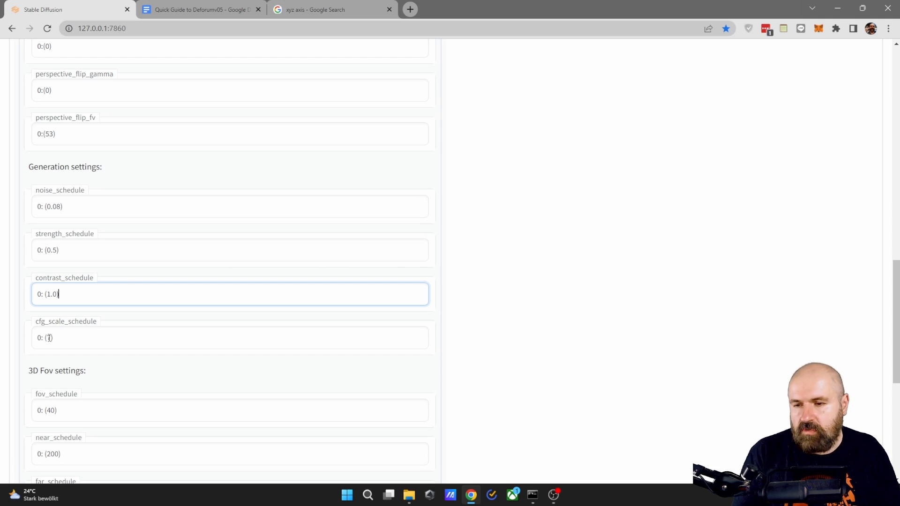
pyautogui.doubleClick(48, 337)
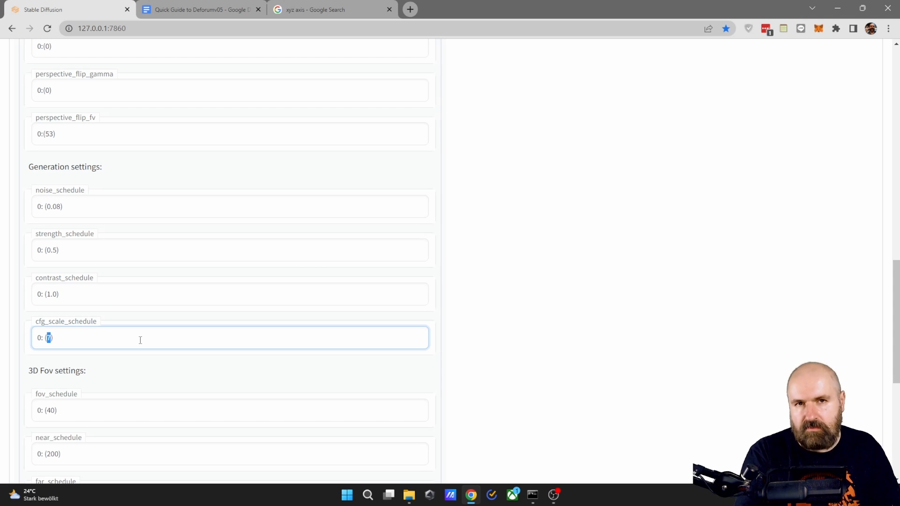
pyautogui.scroll(-4, 134, 282)
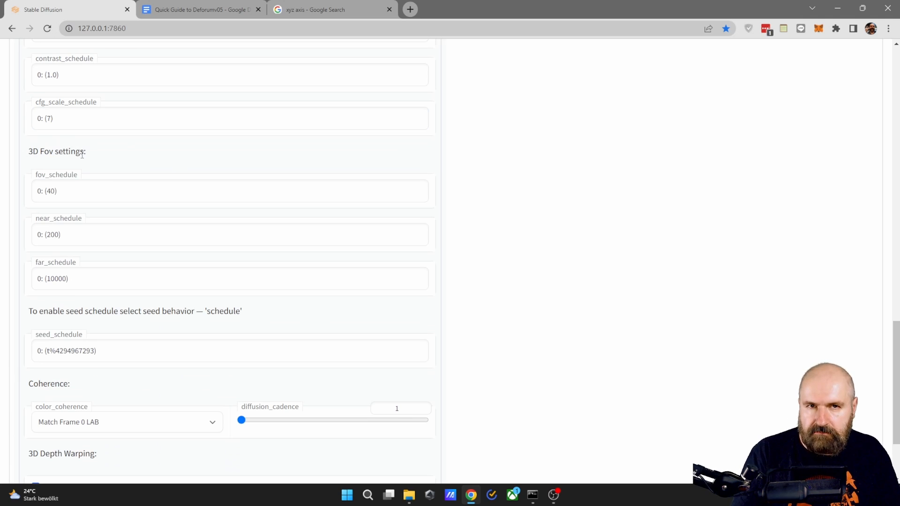
# - Review the fov_schedule value in the 3D Fov settings, the 2D and 3D motion parameters, and the near, far and seed schedules
pyautogui.scroll(1, 82, 155)
pyautogui.doubleClick(50, 245)
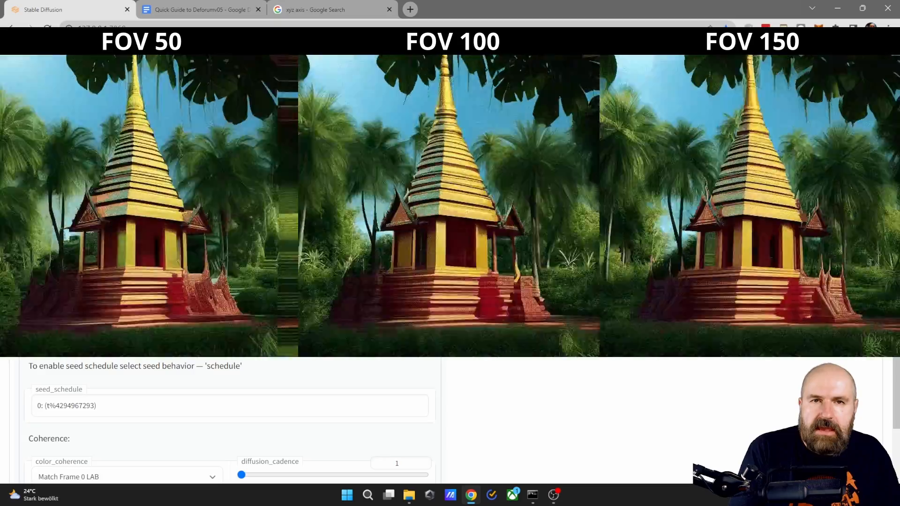
pyautogui.scroll(15, 138, 256)
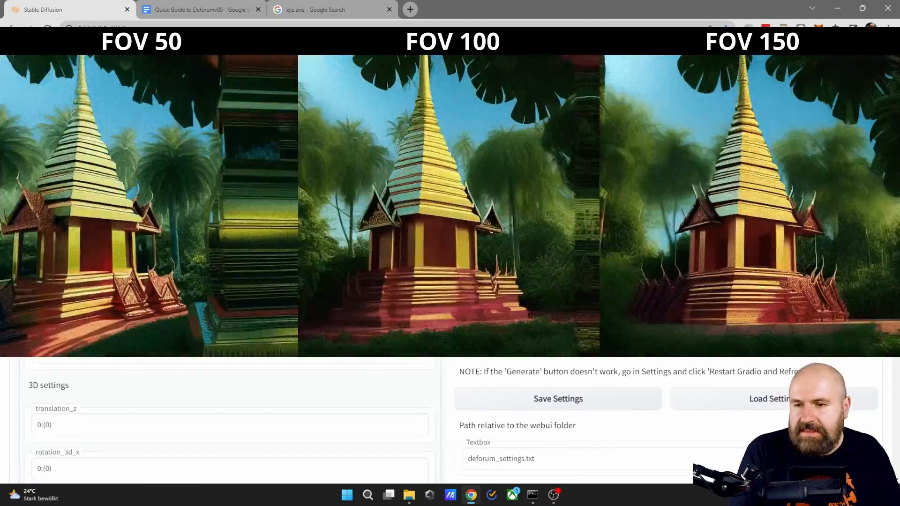
pyautogui.scroll(-2, 225, 422)
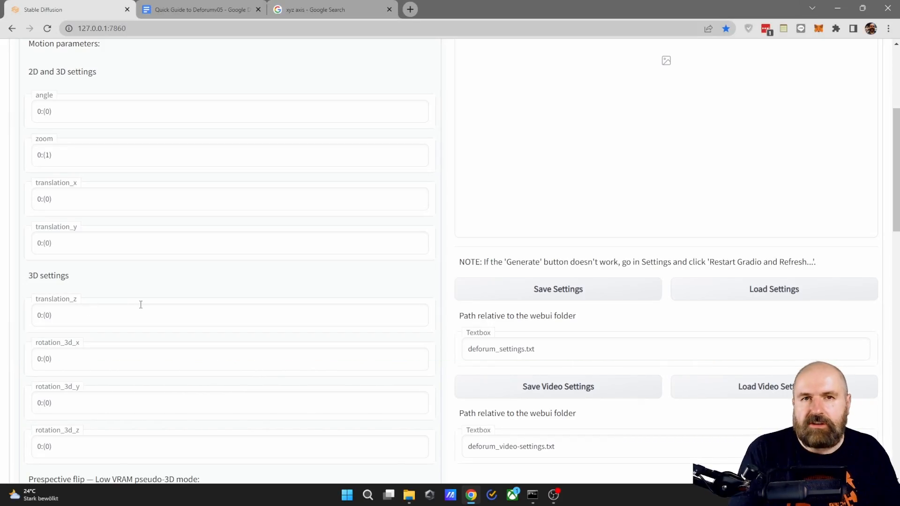
pyautogui.scroll(-15, 141, 298)
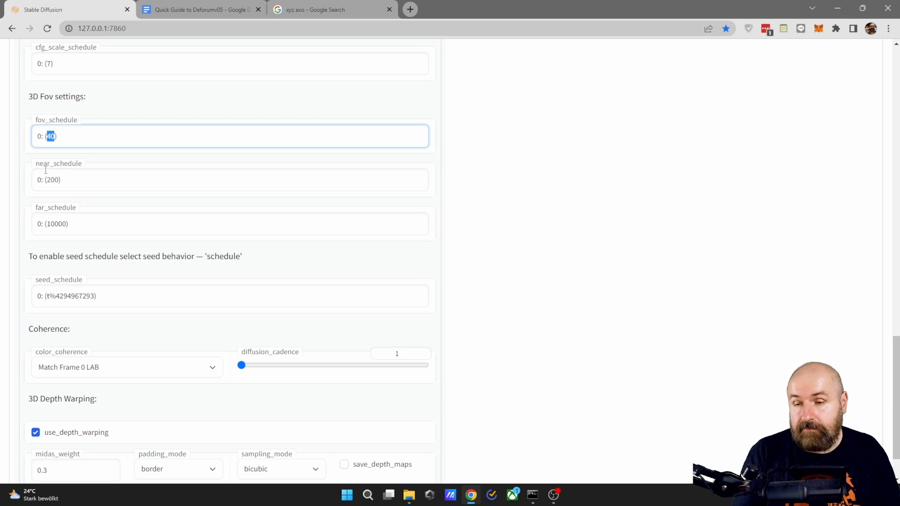
pyautogui.scroll(-2, 45, 170)
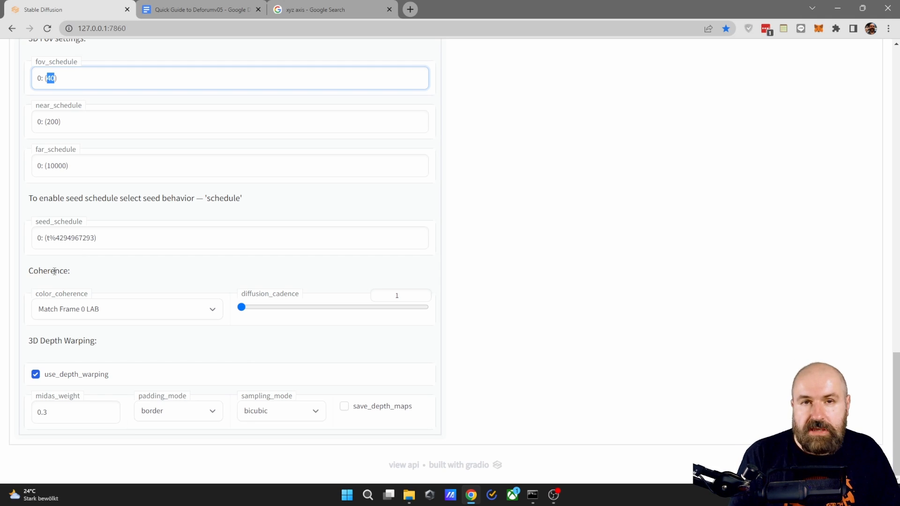
# - Choose Match Frame 0 LAB for color_coherence and set diffusion_cadence to 2 in the Coherence settings
pyautogui.click(81, 310)
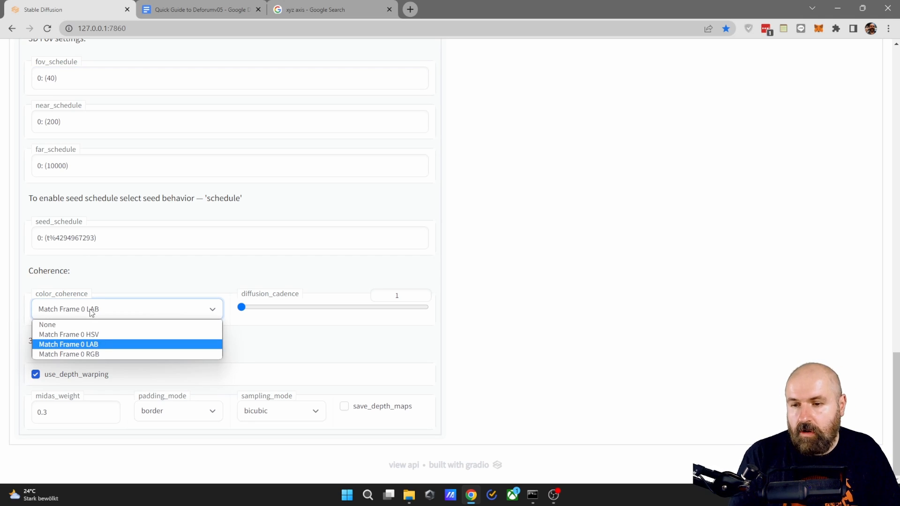
pyautogui.click(105, 346)
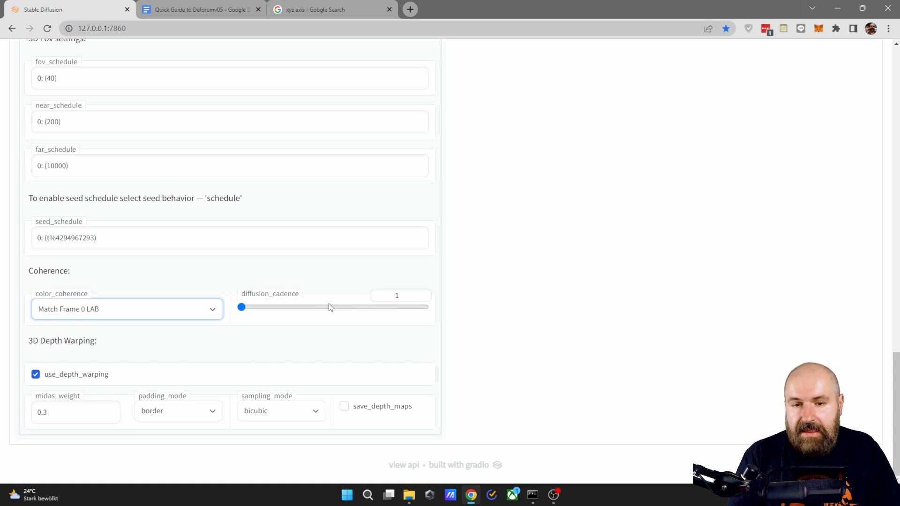
pyautogui.moveTo(241, 309); pyautogui.dragTo(267, 311)
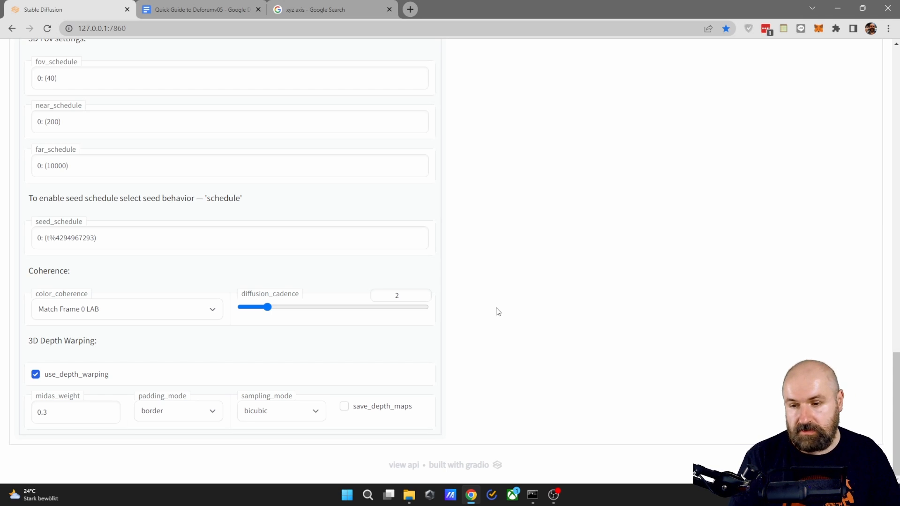
# - Highlight the 3D Depth Warping heading to examine the settings beneath it
pyautogui.moveTo(28, 341); pyautogui.dragTo(104, 347)
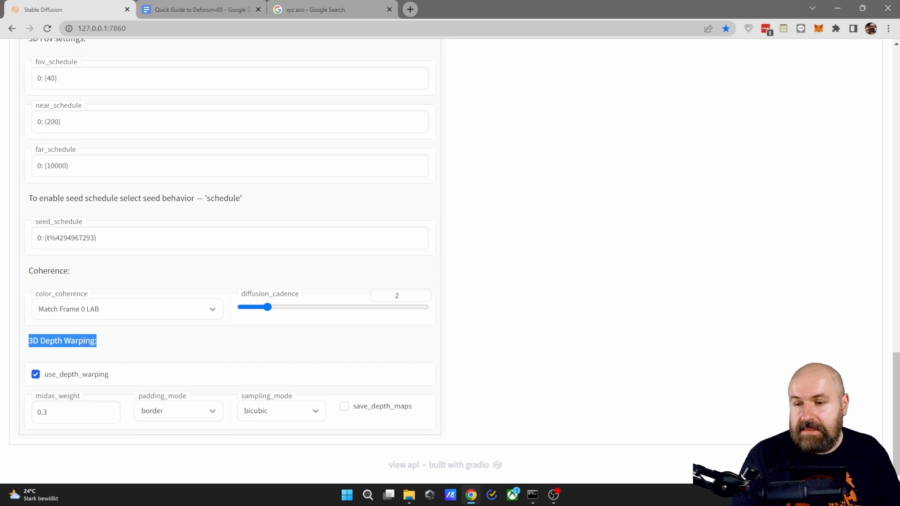